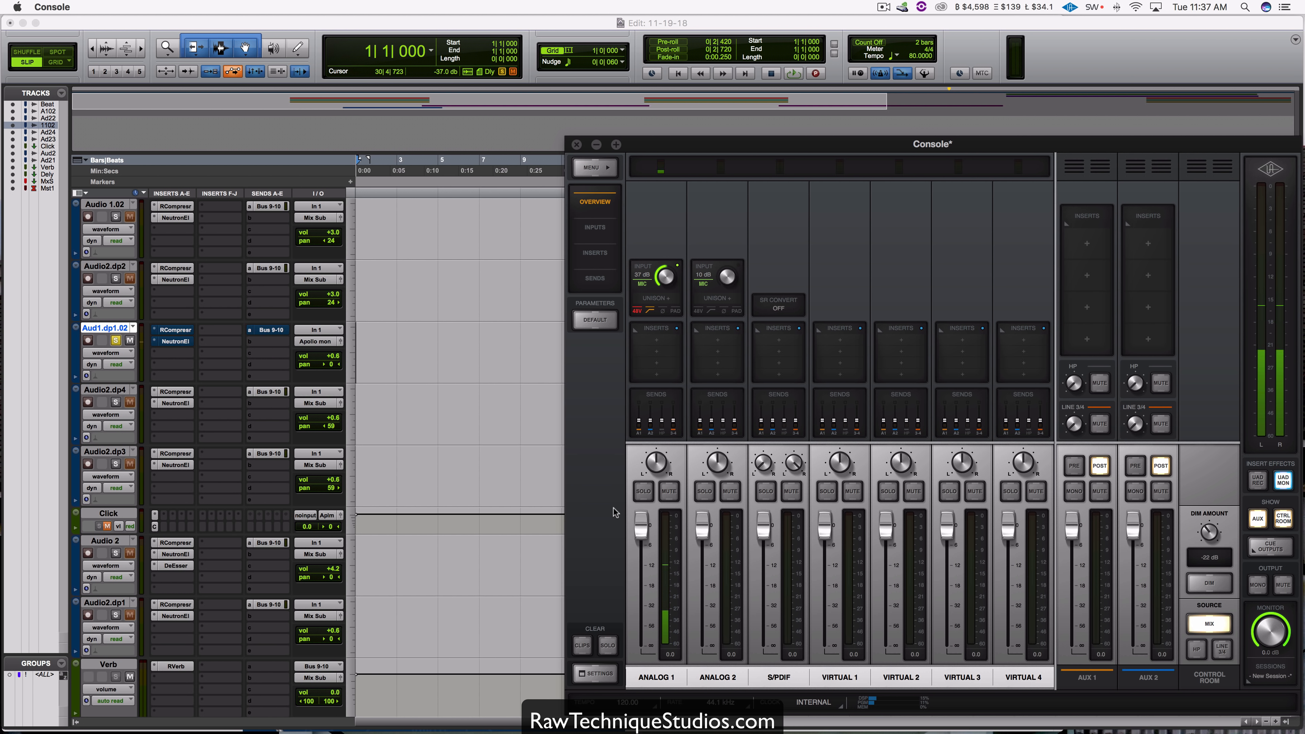
Step: Mute the ANALOG 1 channel in Console, and place the edit cursor near the start of track Aud1.dp1.02 in Pro Tools
{"action": "left_click", "coordinate": [669, 492]}
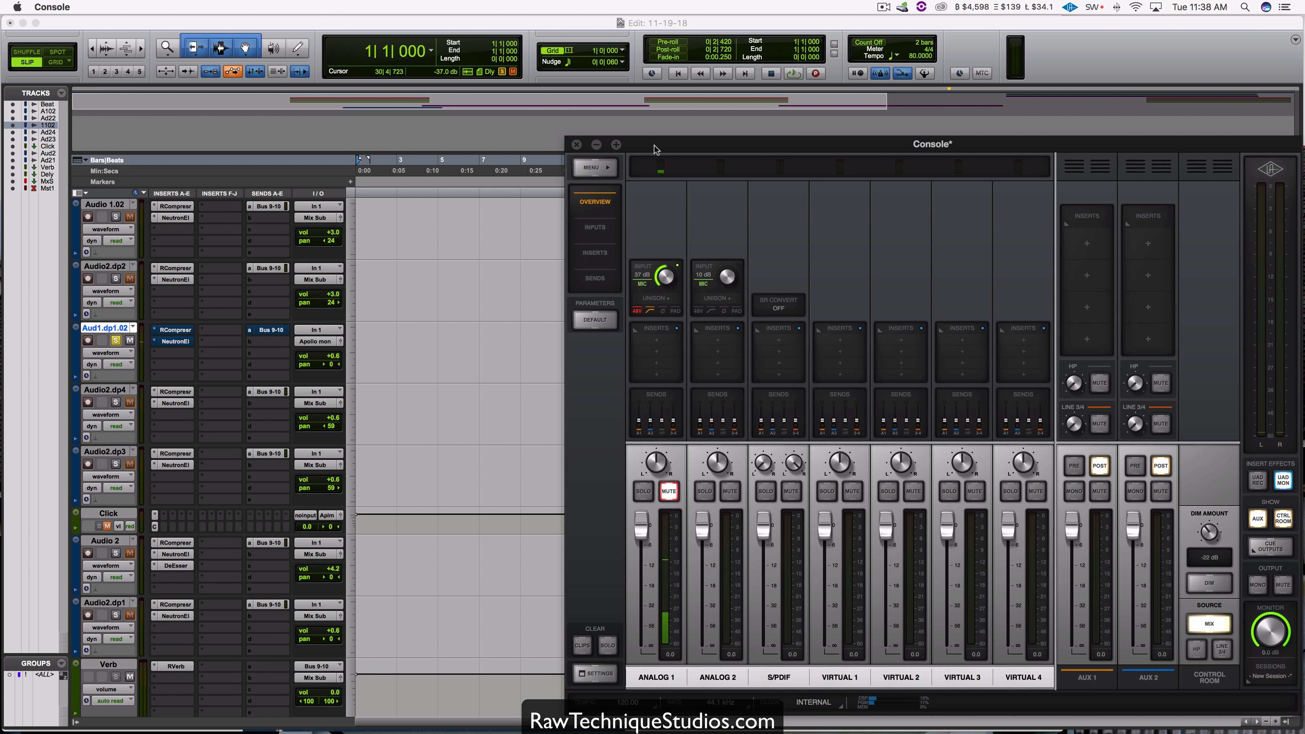
{"action": "left_click", "coordinate": [454, 312]}
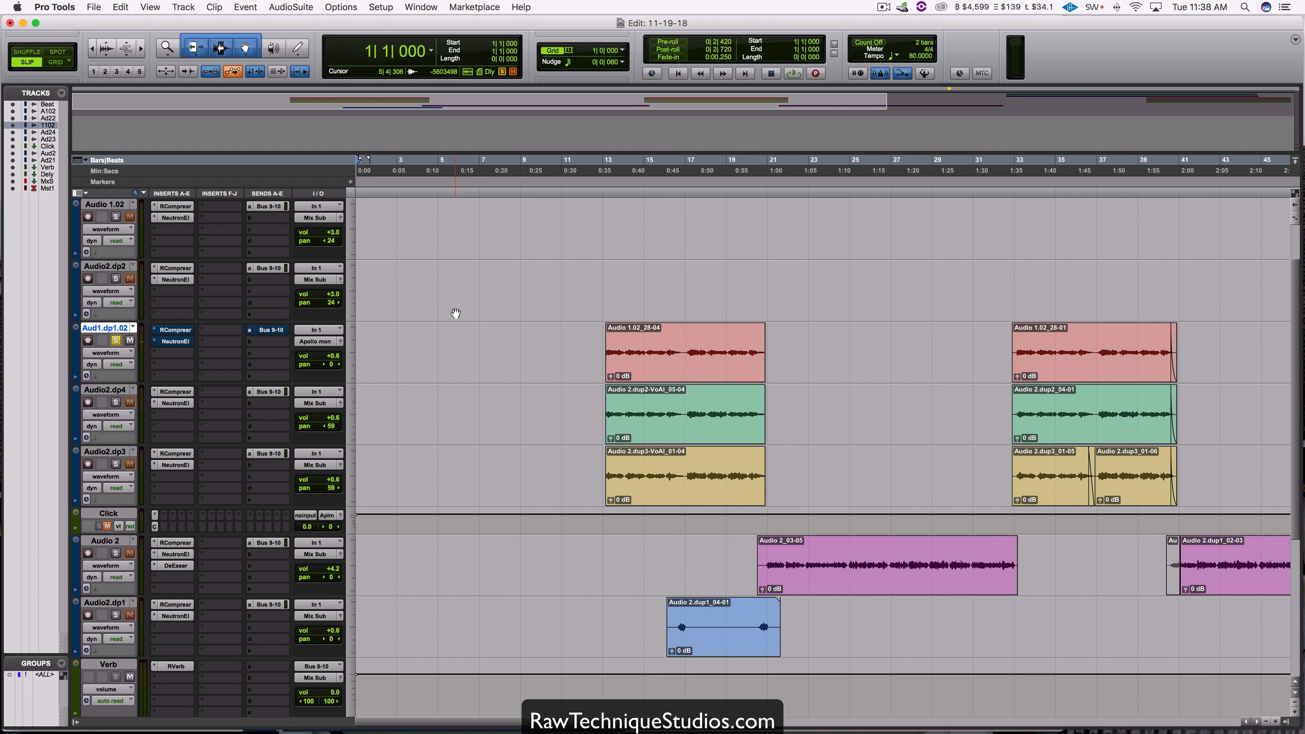
{"action": "left_click_drag", "start_coordinate": [495, 352], "coordinate": [363, 410]}
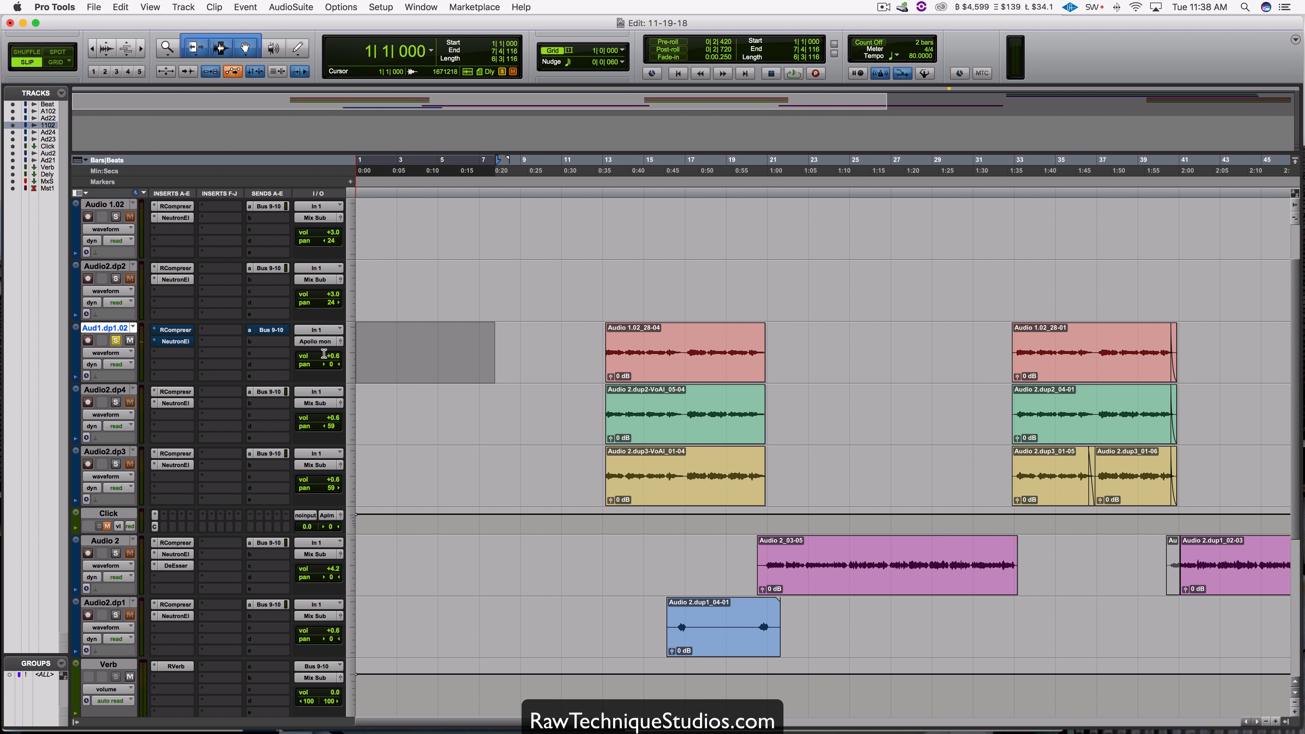
{"action": "left_click", "coordinate": [372, 360]}
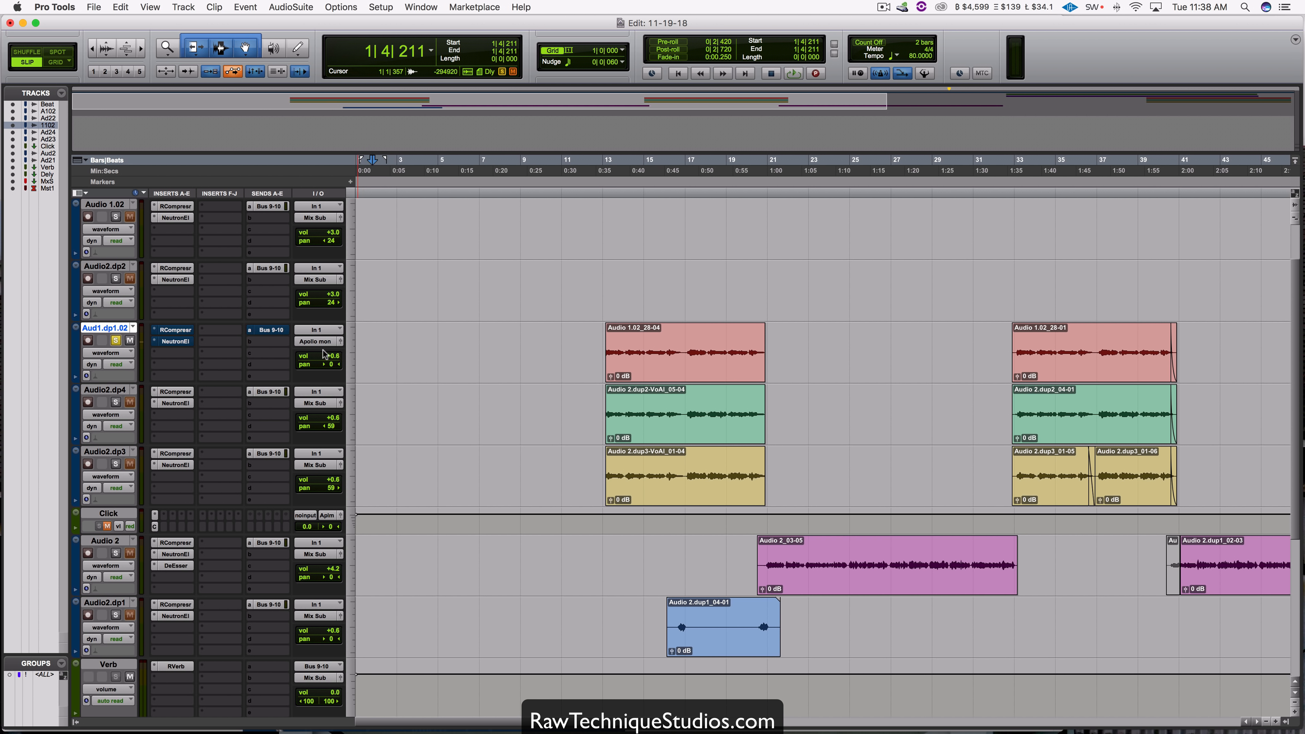
Step: Assign the output of track Aud1.dp1.02 to Apollo mon (Stereo) -> Out 1-2
{"action": "left_click", "coordinate": [311, 341]}
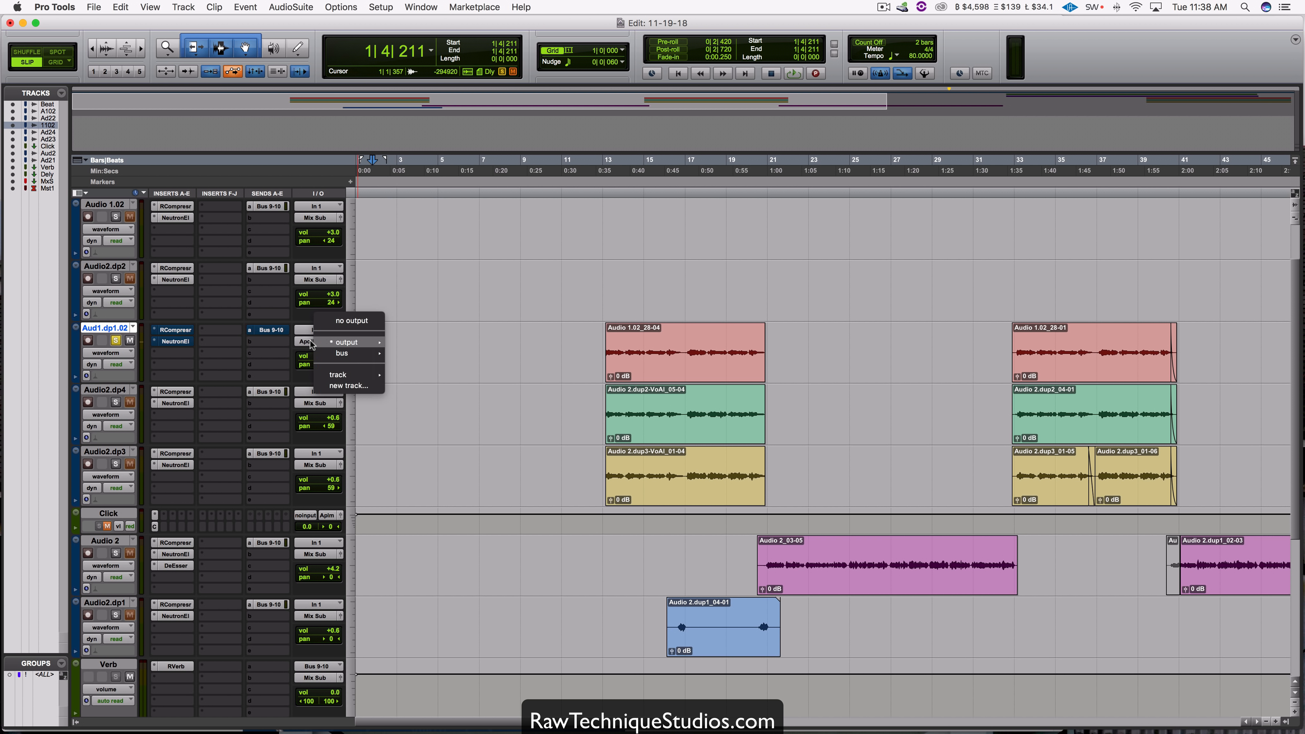
{"action": "mouse_move", "coordinate": [345, 343]}
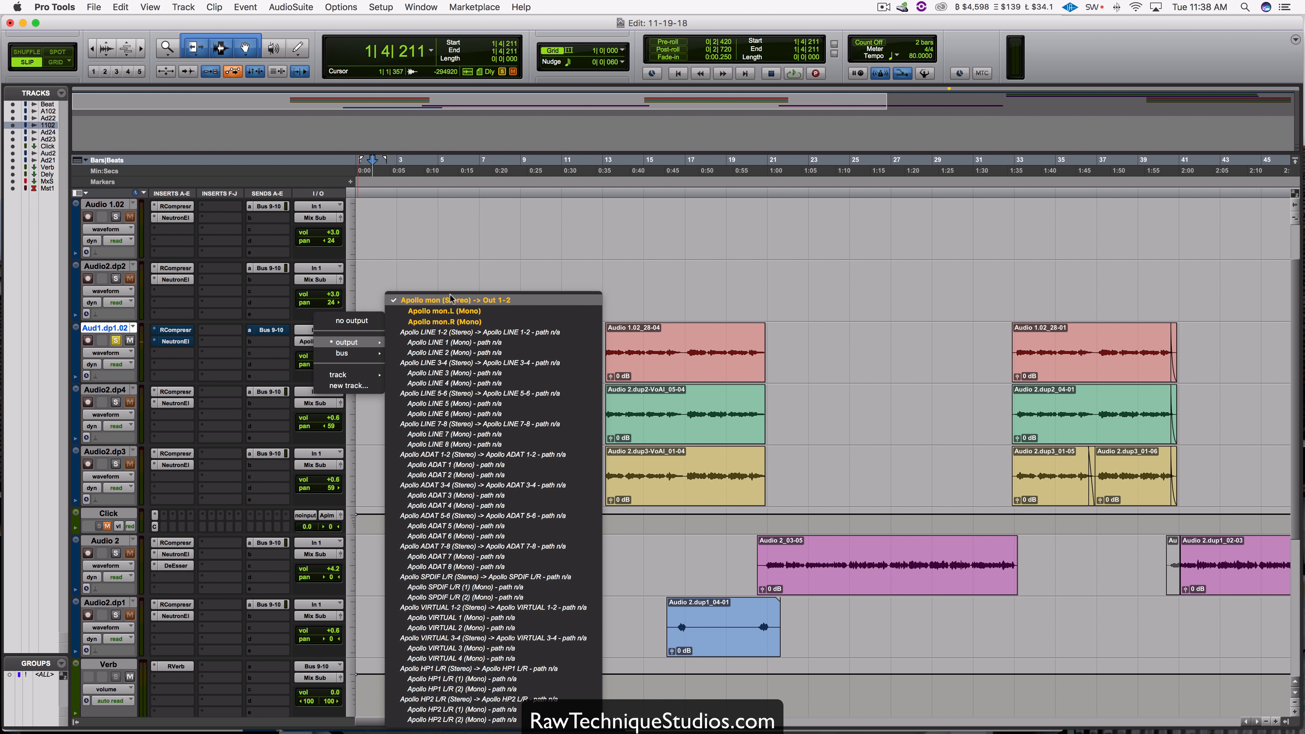
{"action": "left_click", "coordinate": [457, 303]}
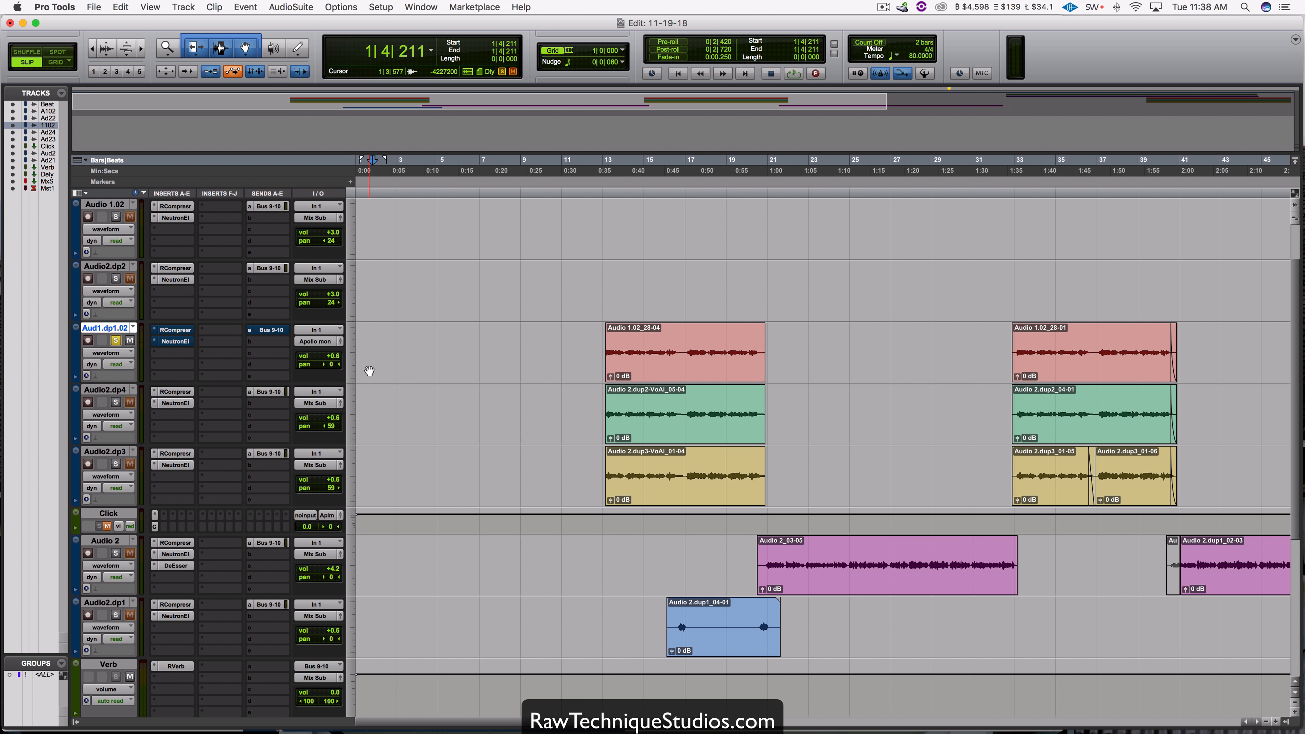
Step: Test record-arming track Aud1.dp1.02, and re-arm it with Low Latency Monitoring turned on
{"action": "left_click", "coordinate": [88, 340]}
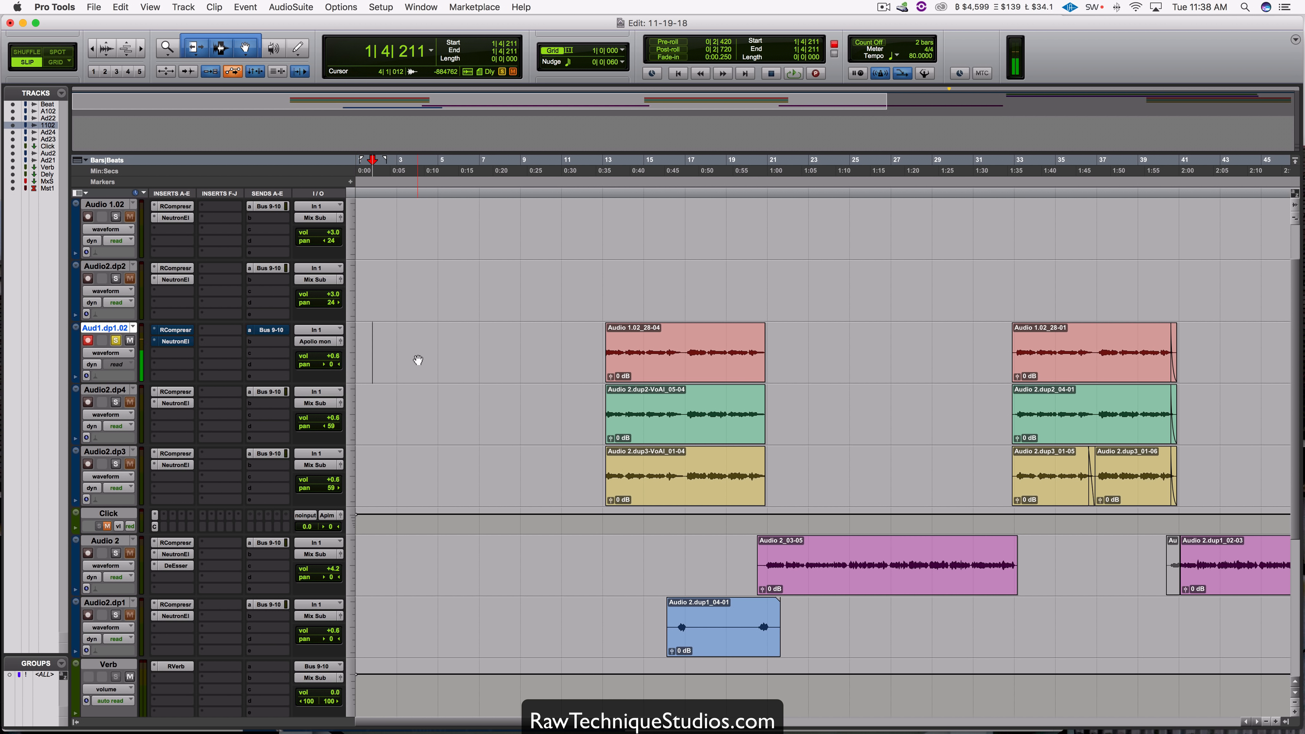
{"action": "left_click", "coordinate": [88, 340]}
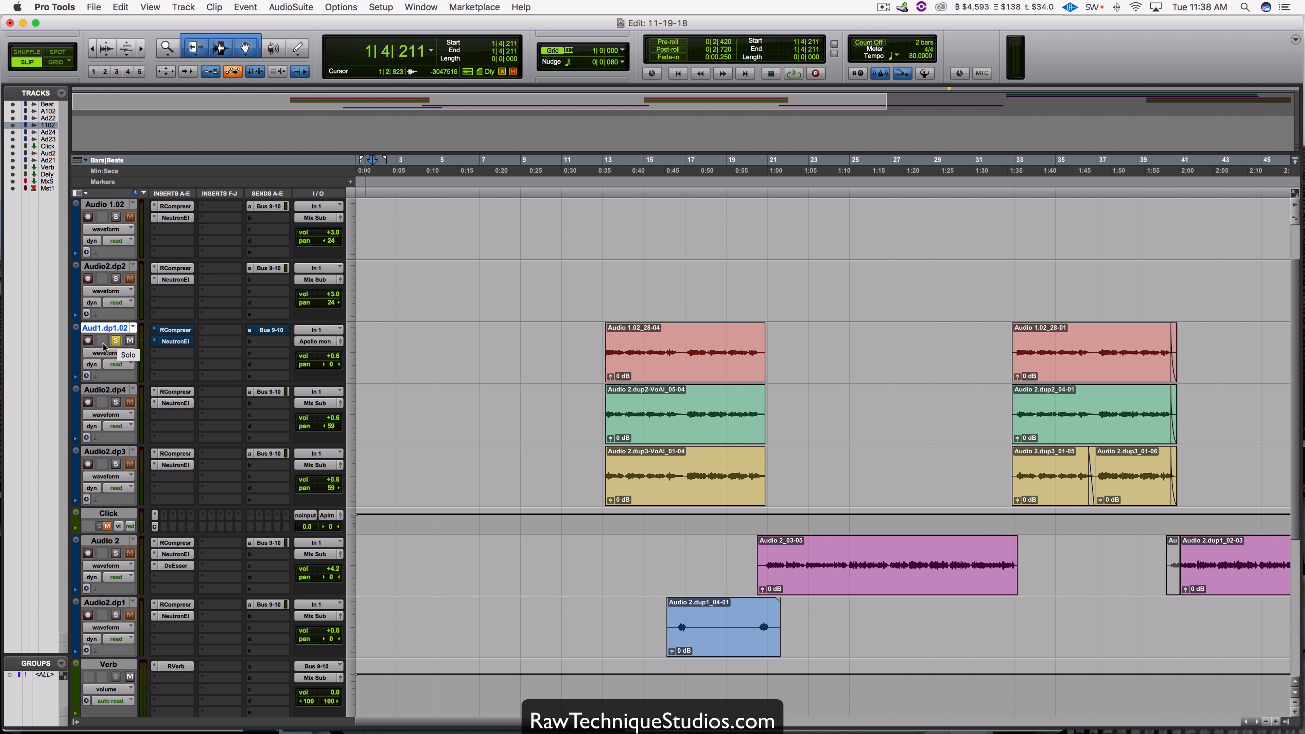
{"action": "left_click", "coordinate": [340, 7]}
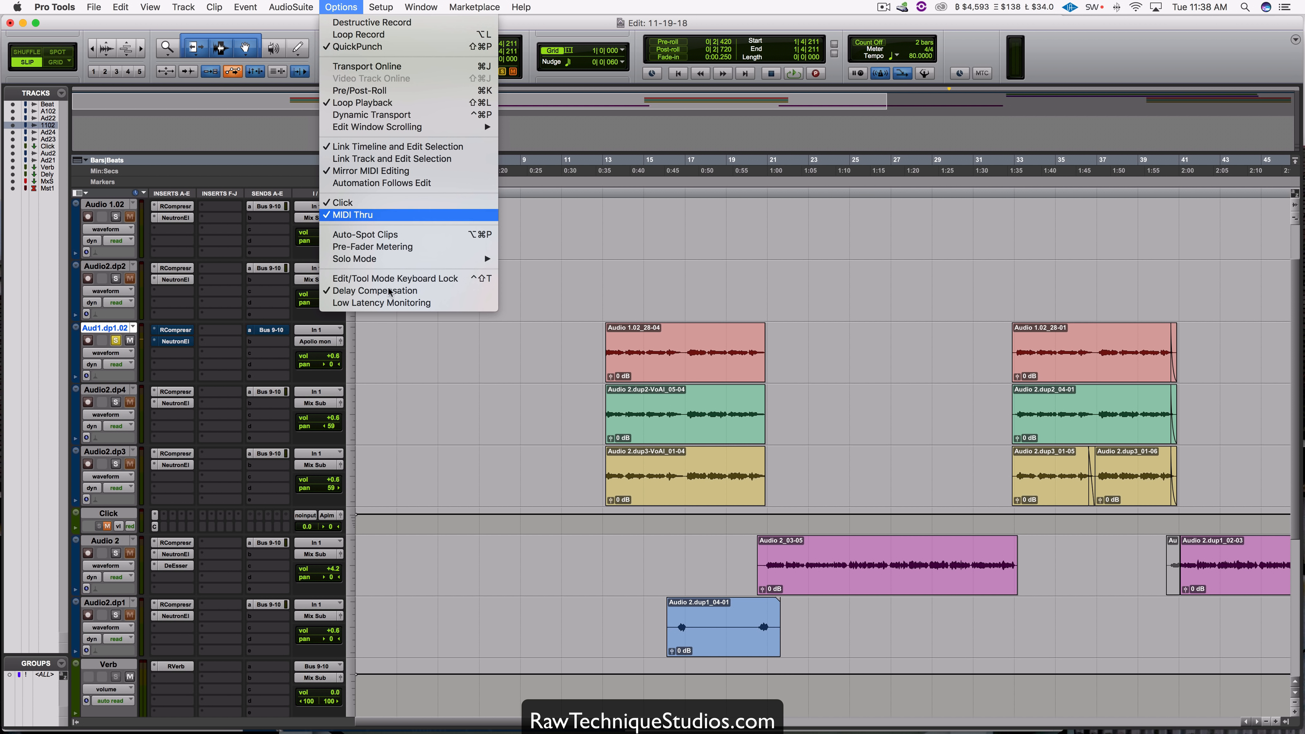
{"action": "left_click", "coordinate": [386, 303]}
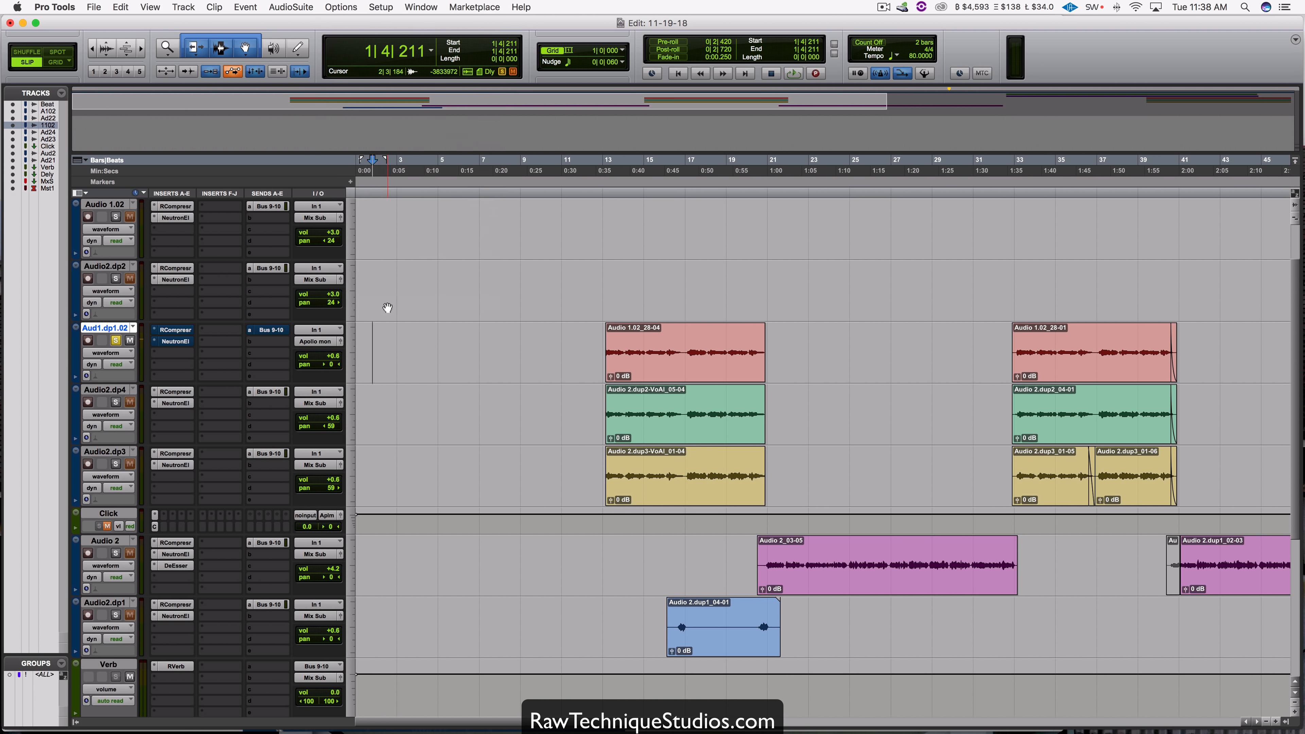
{"action": "left_click", "coordinate": [88, 340]}
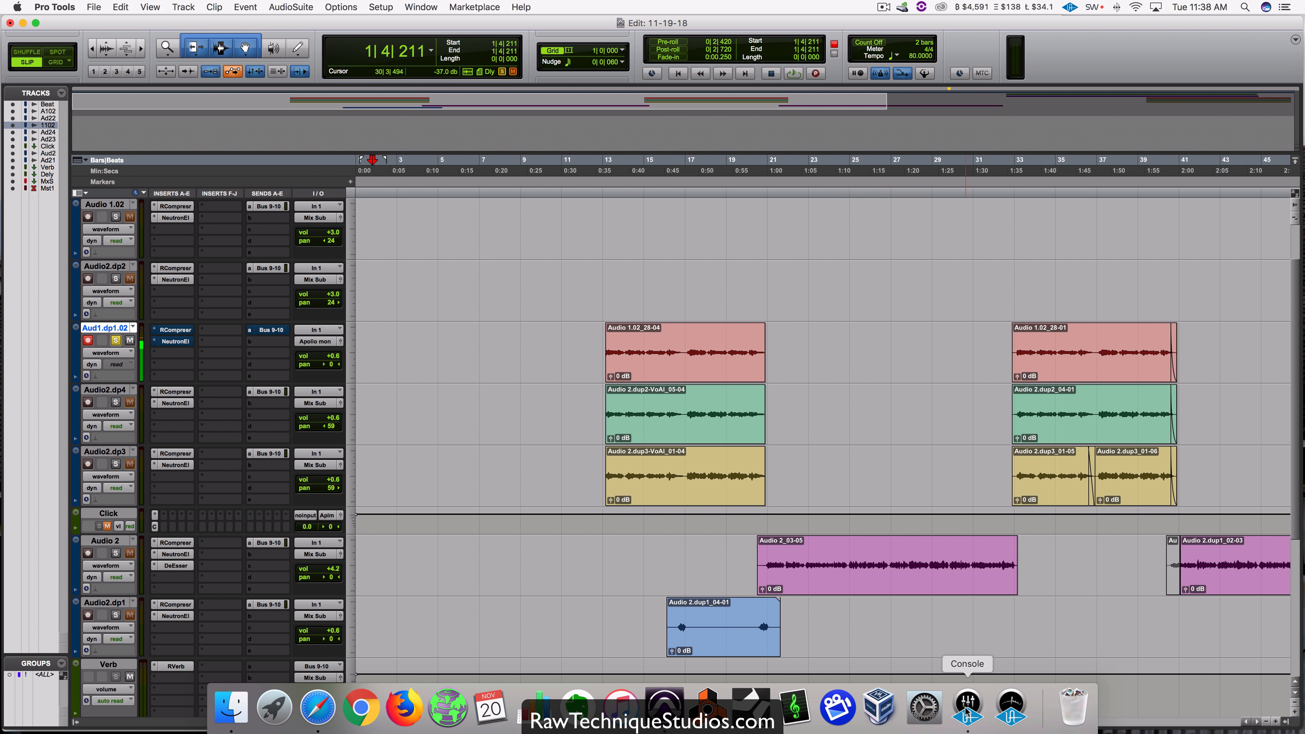
Step: Switch to Console, unmute the ANALOG 1 channel, and return to the Pro Tools session
{"action": "left_click", "coordinate": [967, 707]}
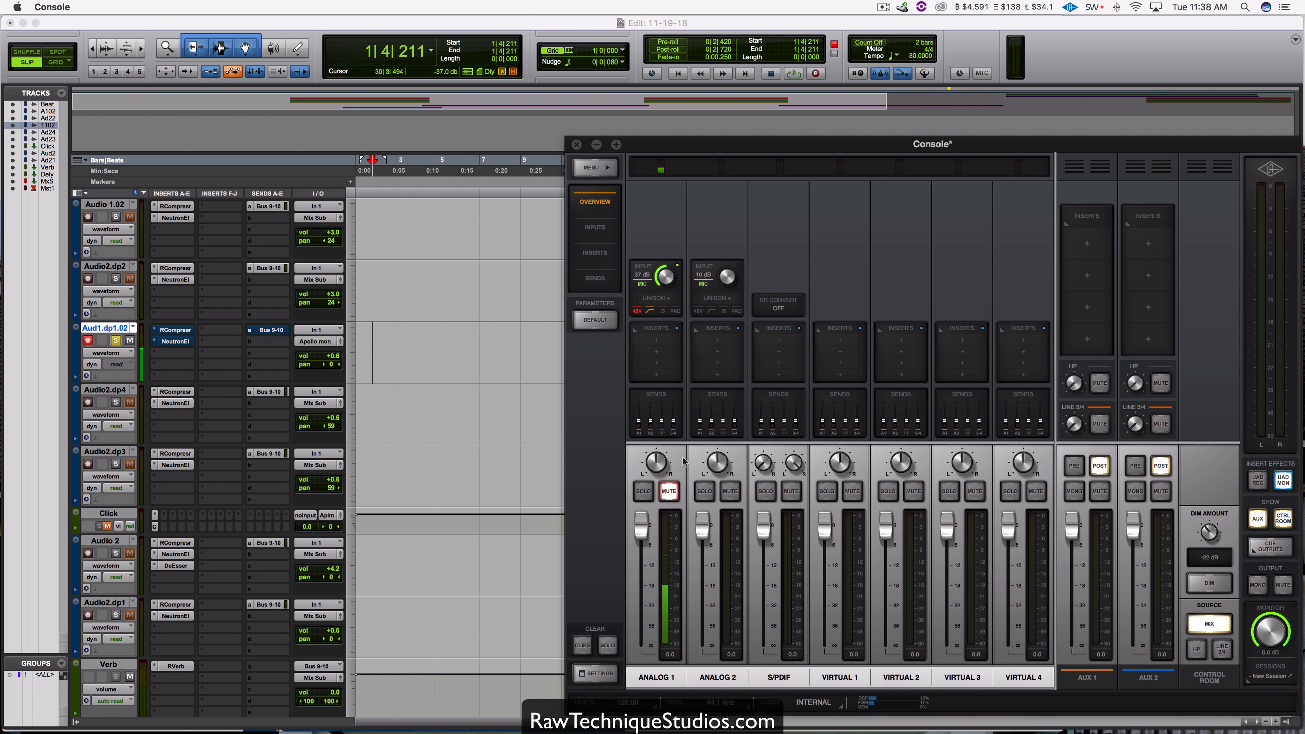
{"action": "left_click", "coordinate": [668, 491]}
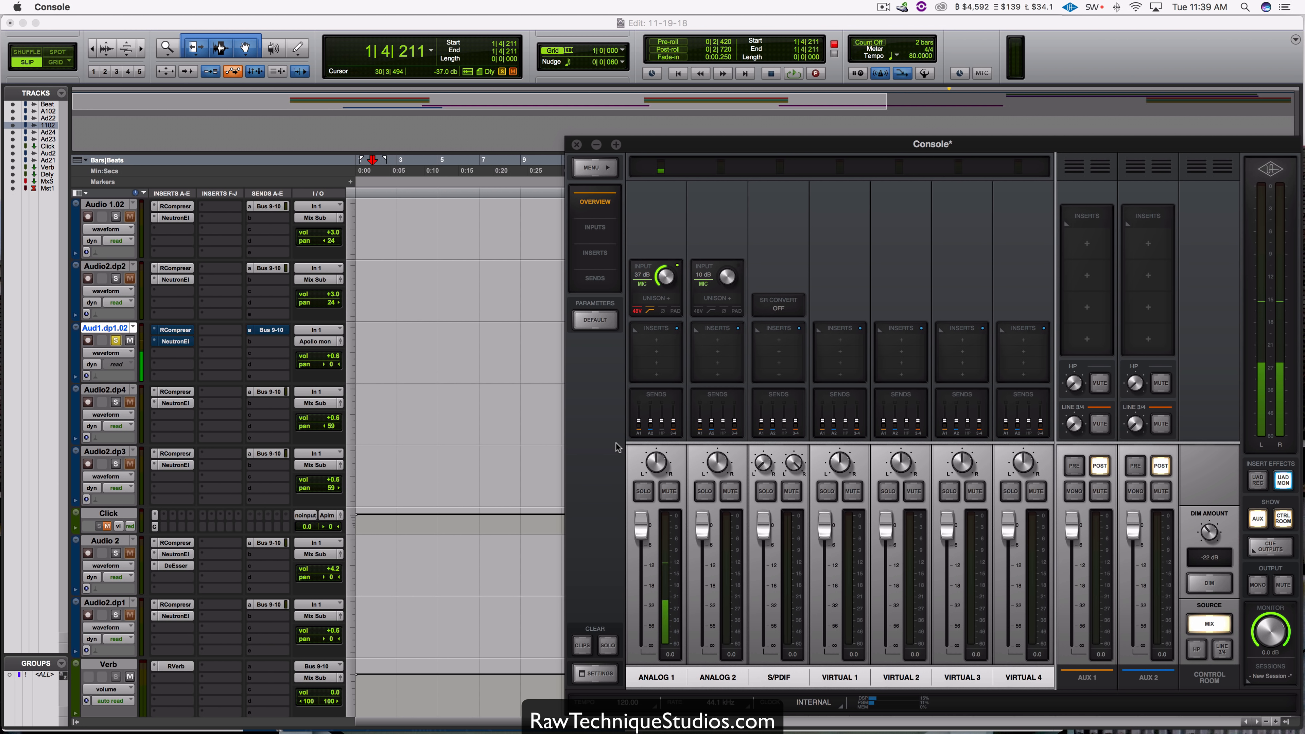
{"action": "left_click", "coordinate": [455, 325]}
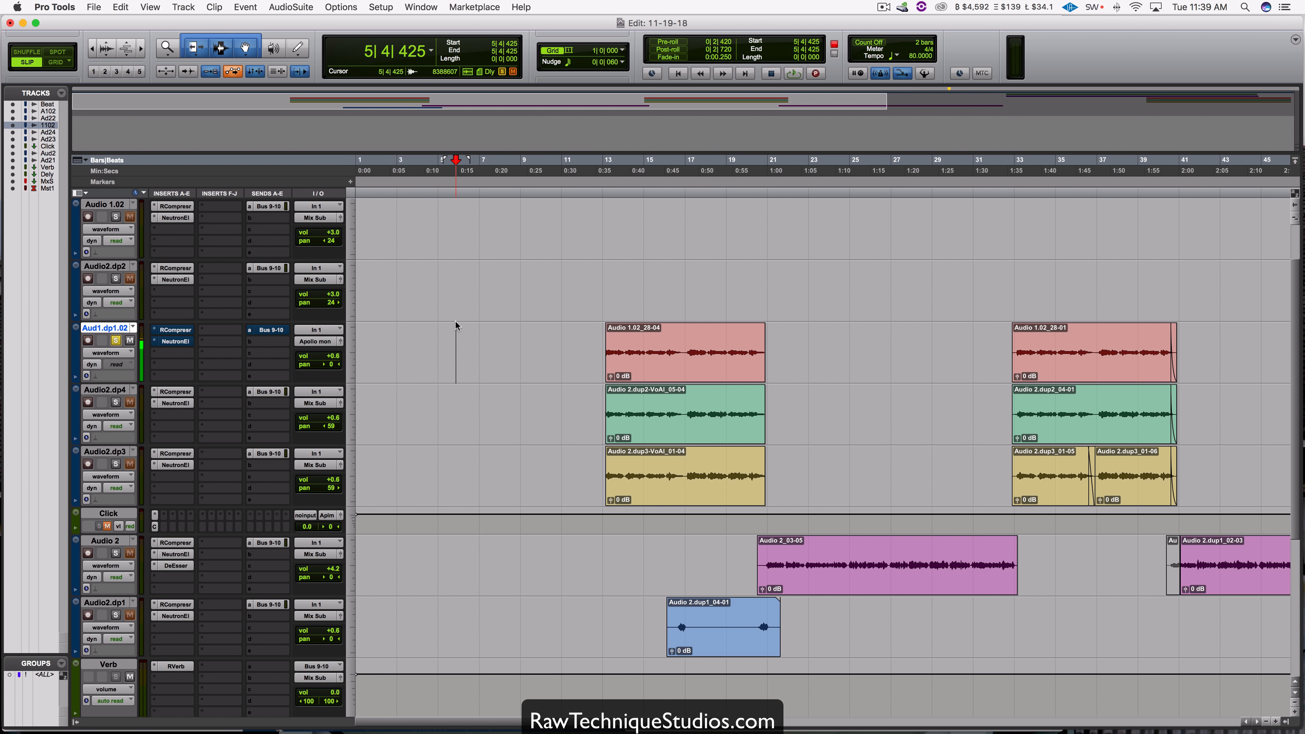
Step: Review the available H/W Buffer Size options in the Playback Engine settings, and close the dialog
{"action": "left_click", "coordinate": [382, 8]}
{"action": "left_click", "coordinate": [393, 34]}
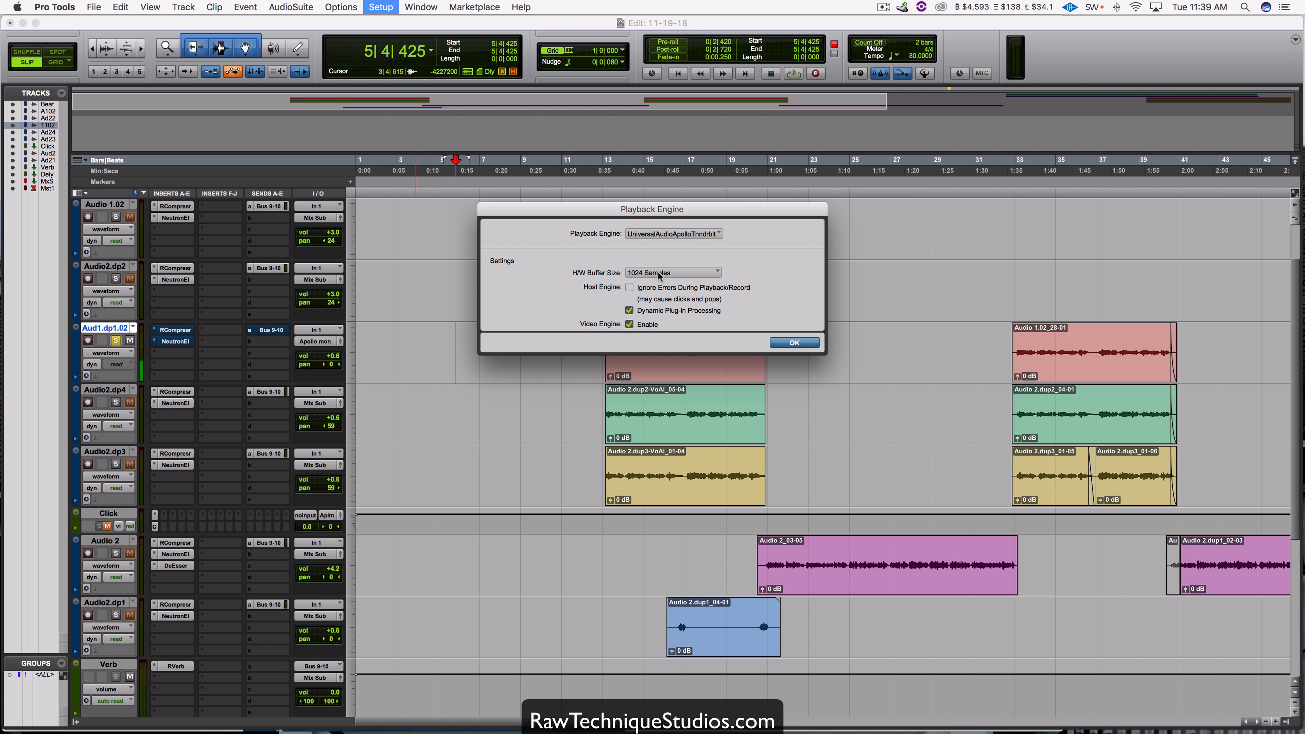
{"action": "left_click", "coordinate": [658, 273]}
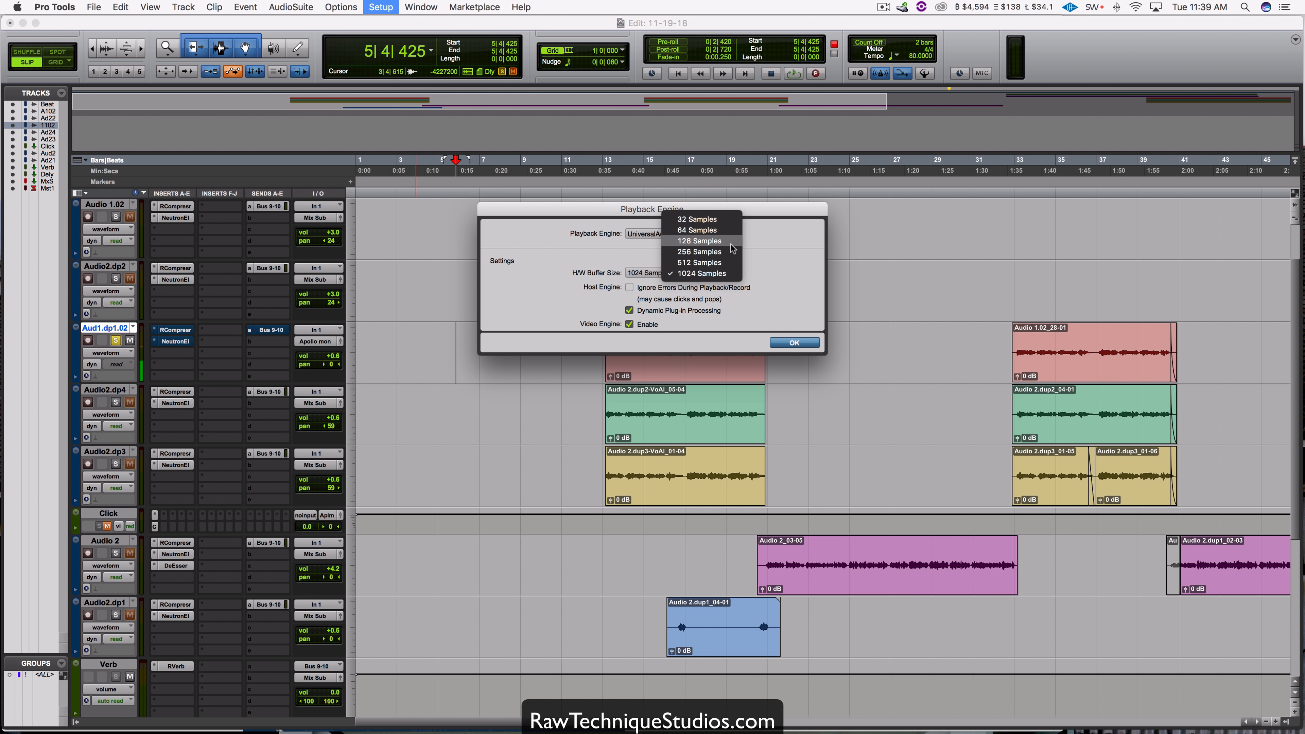
{"action": "left_click", "coordinate": [765, 294]}
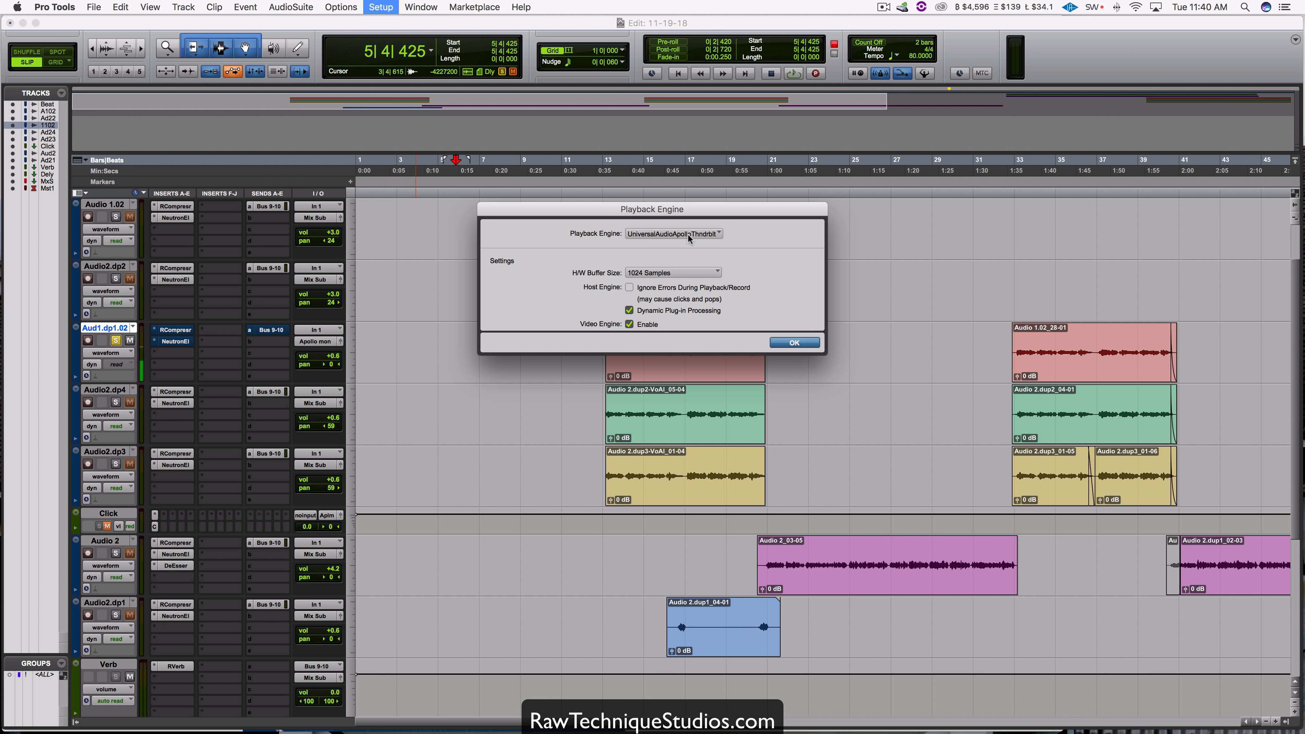
{"action": "left_click", "coordinate": [794, 343]}
Step: Read the Sweetwater article on Low Latency Monitoring in Safari alongside the Console mixer, and return to Pro Tools
{"action": "mouse_move", "coordinate": [925, 727]}
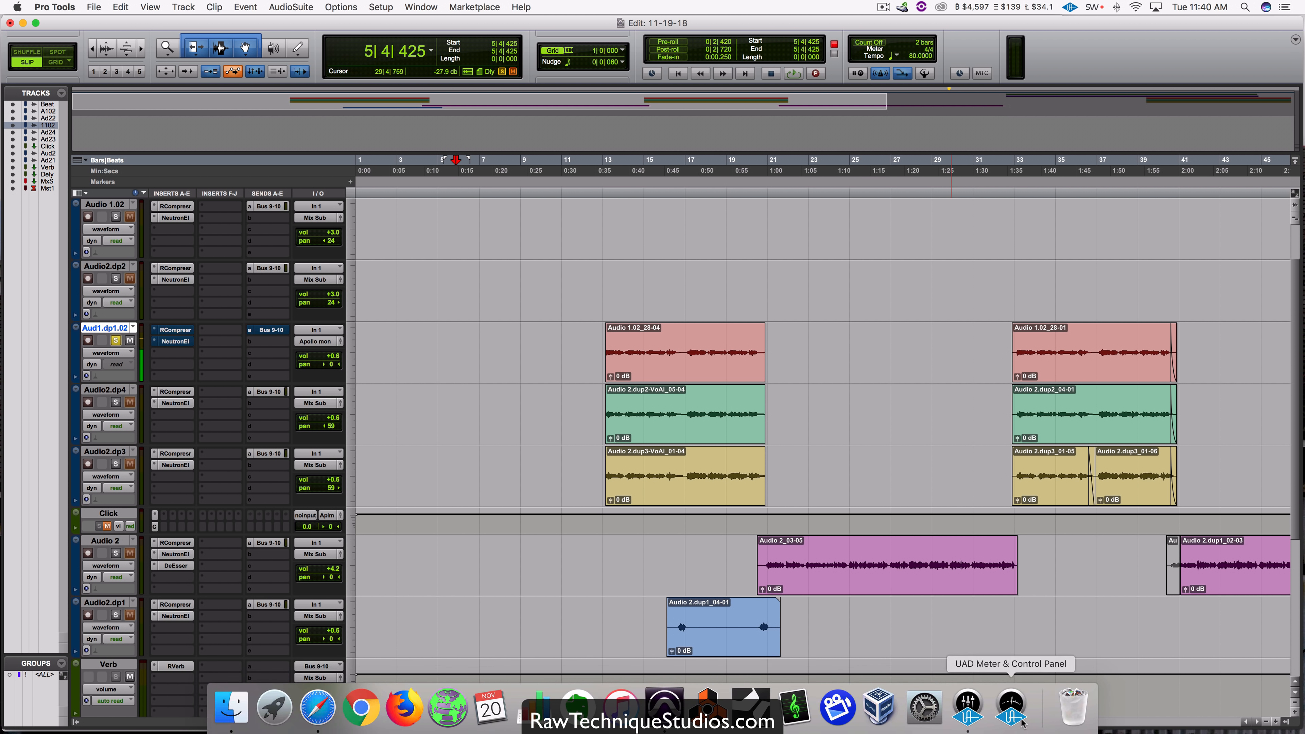
{"action": "left_click", "coordinate": [967, 707]}
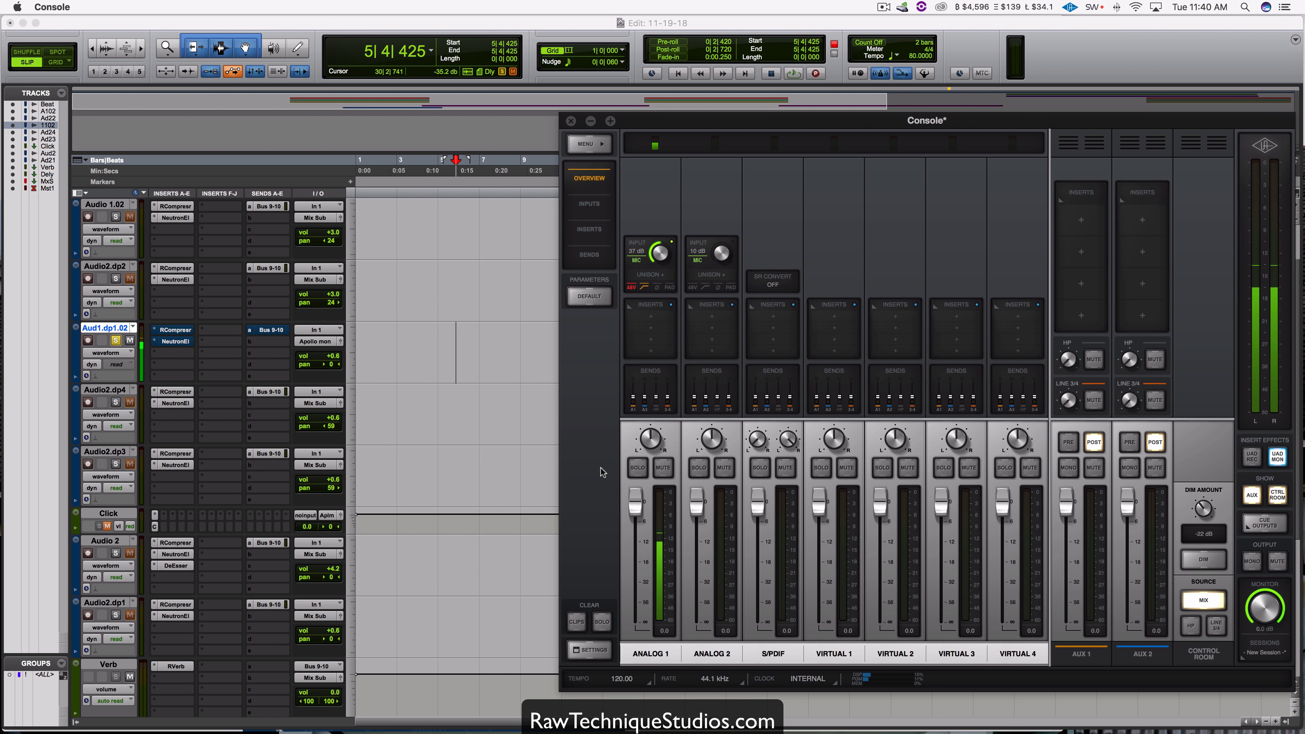
{"action": "left_click", "coordinate": [303, 716]}
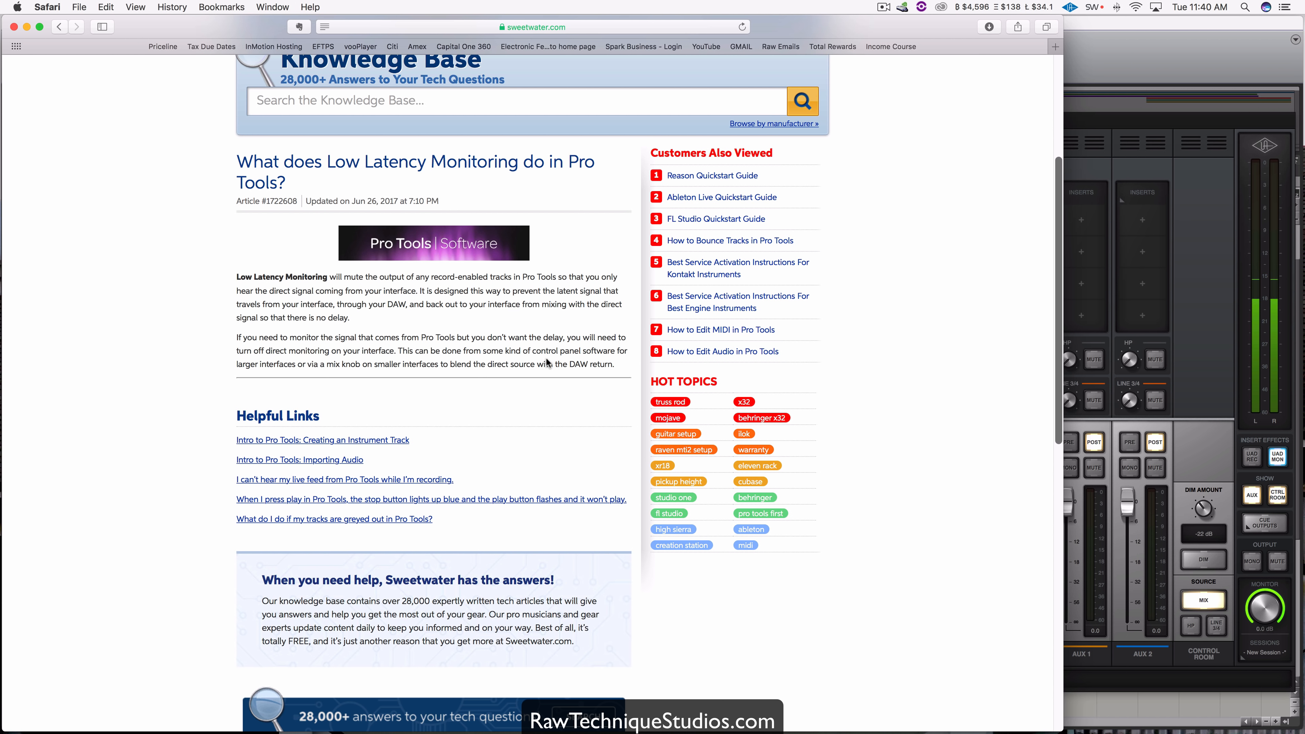
{"action": "left_click", "coordinate": [1206, 154]}
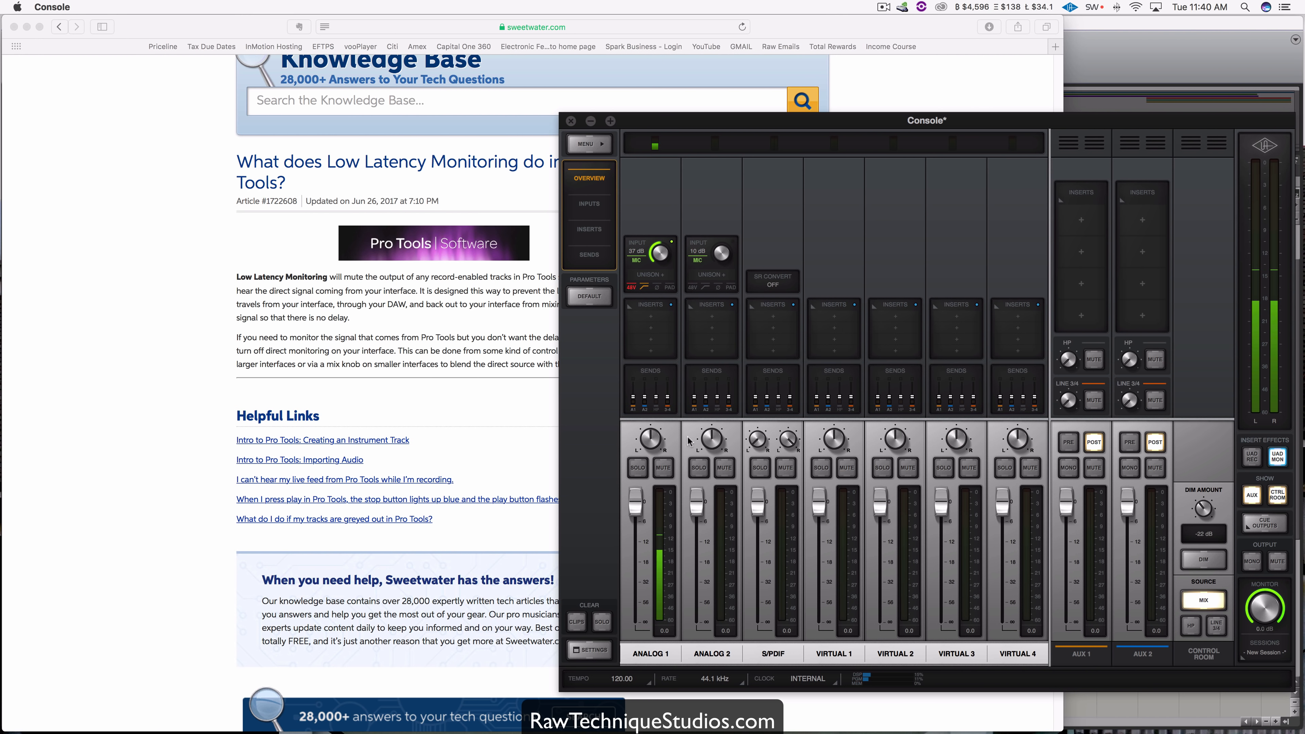
{"action": "left_click", "coordinate": [506, 396]}
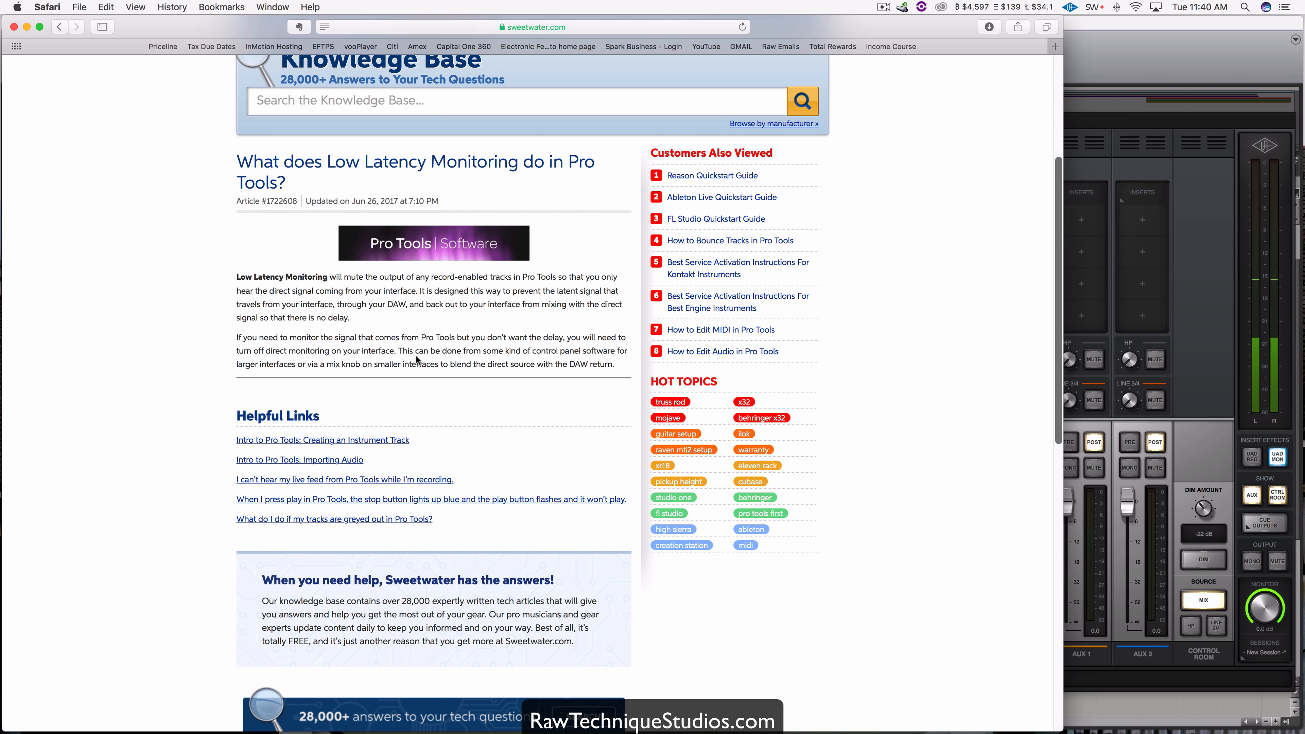
{"action": "left_click", "coordinate": [1210, 181]}
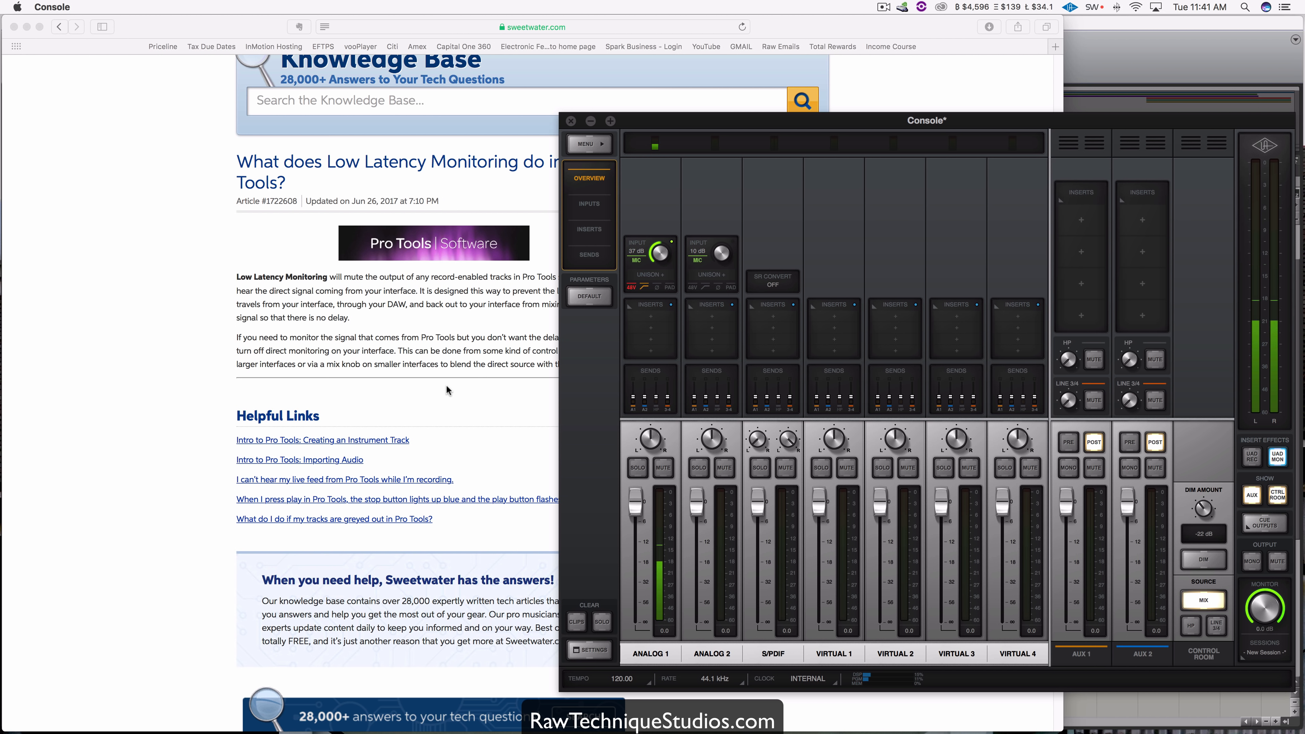
{"action": "left_click", "coordinate": [1145, 53]}
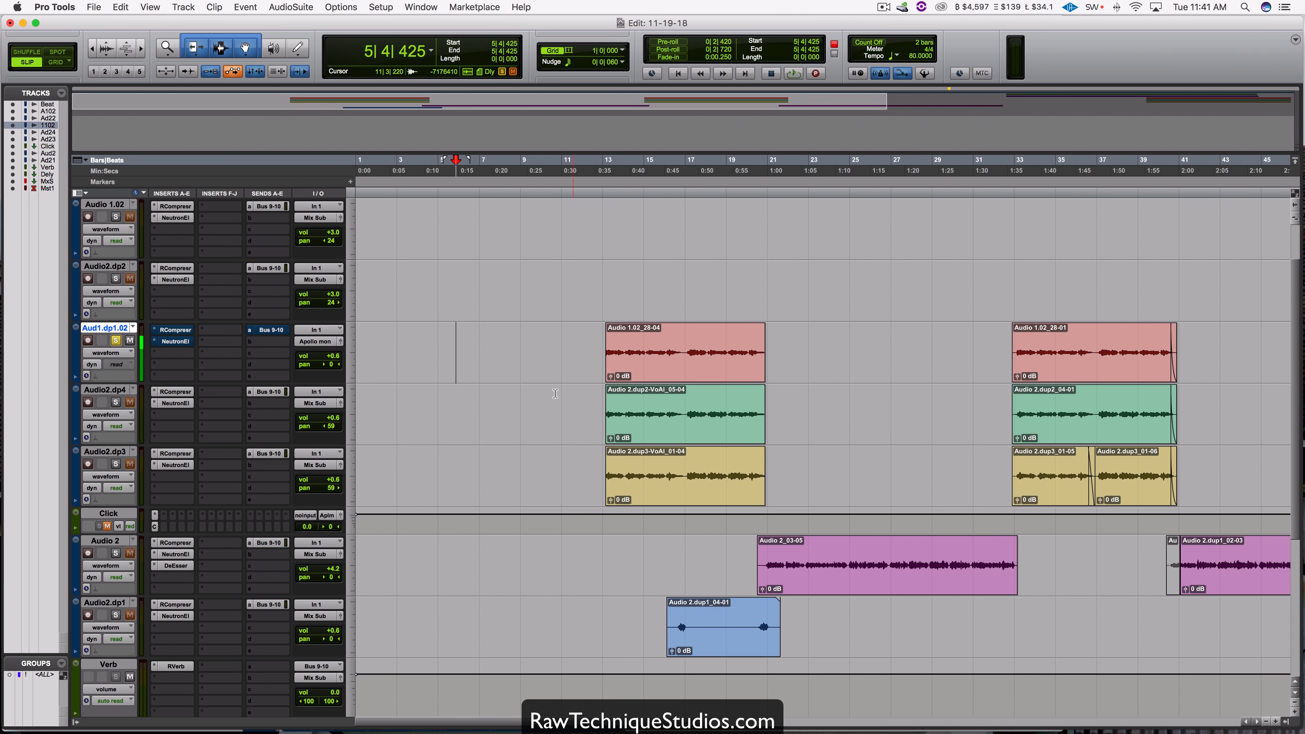
Step: Load the RealVerb-Pro reverb into the first insert of AUX 1 in Console
{"action": "left_click", "coordinate": [967, 717]}
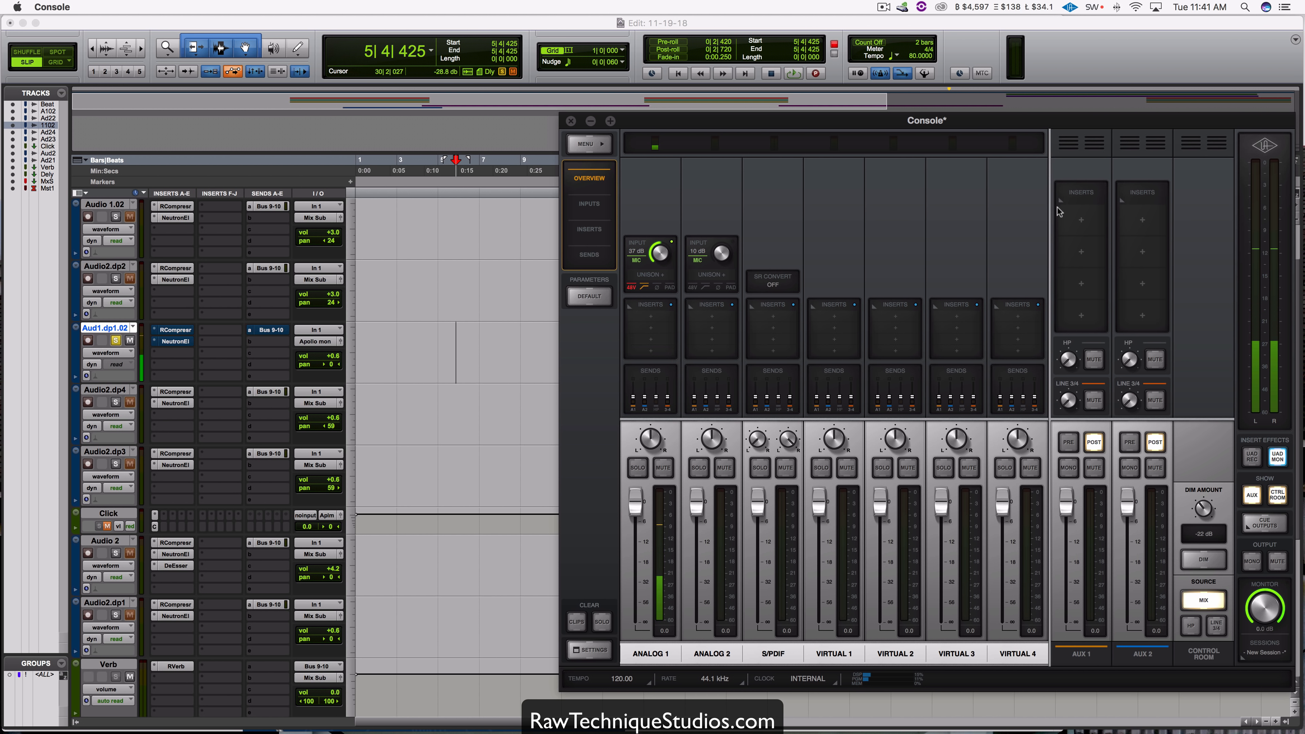
{"action": "left_click", "coordinate": [1080, 226]}
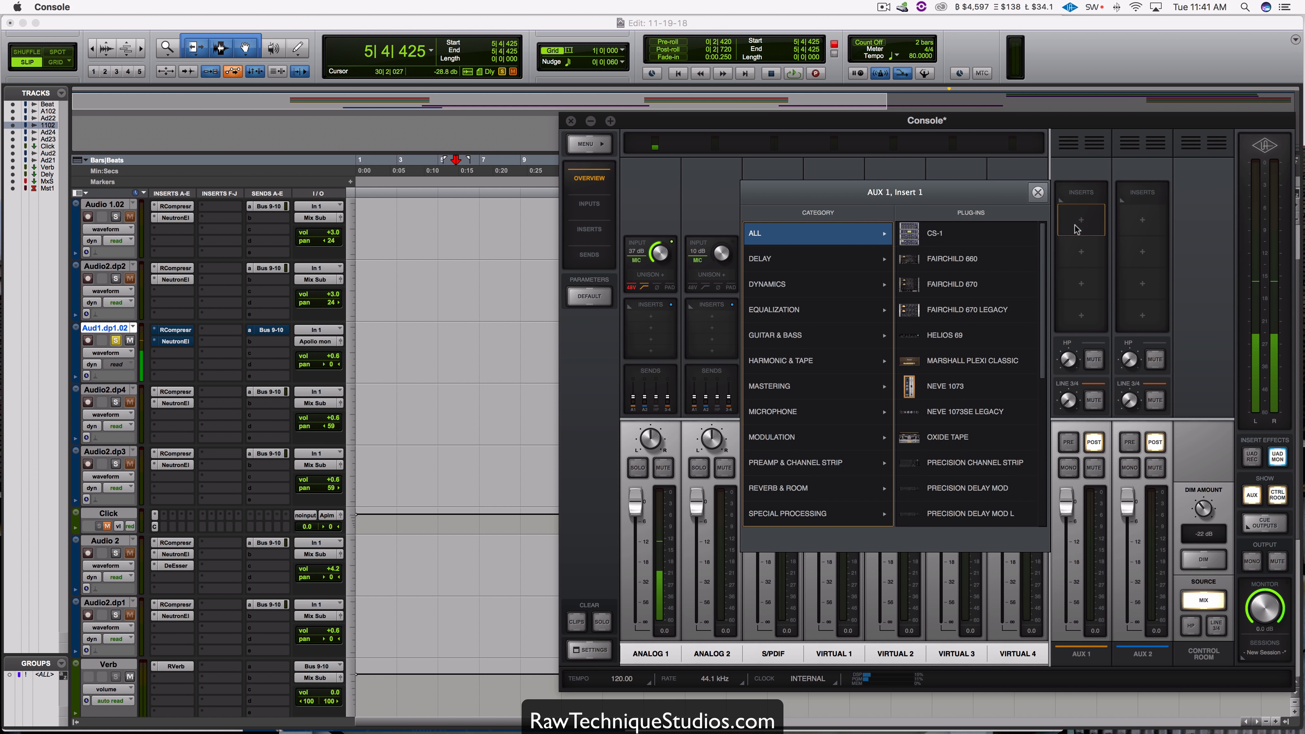
{"action": "left_click", "coordinate": [791, 488]}
{"action": "left_click", "coordinate": [949, 259]}
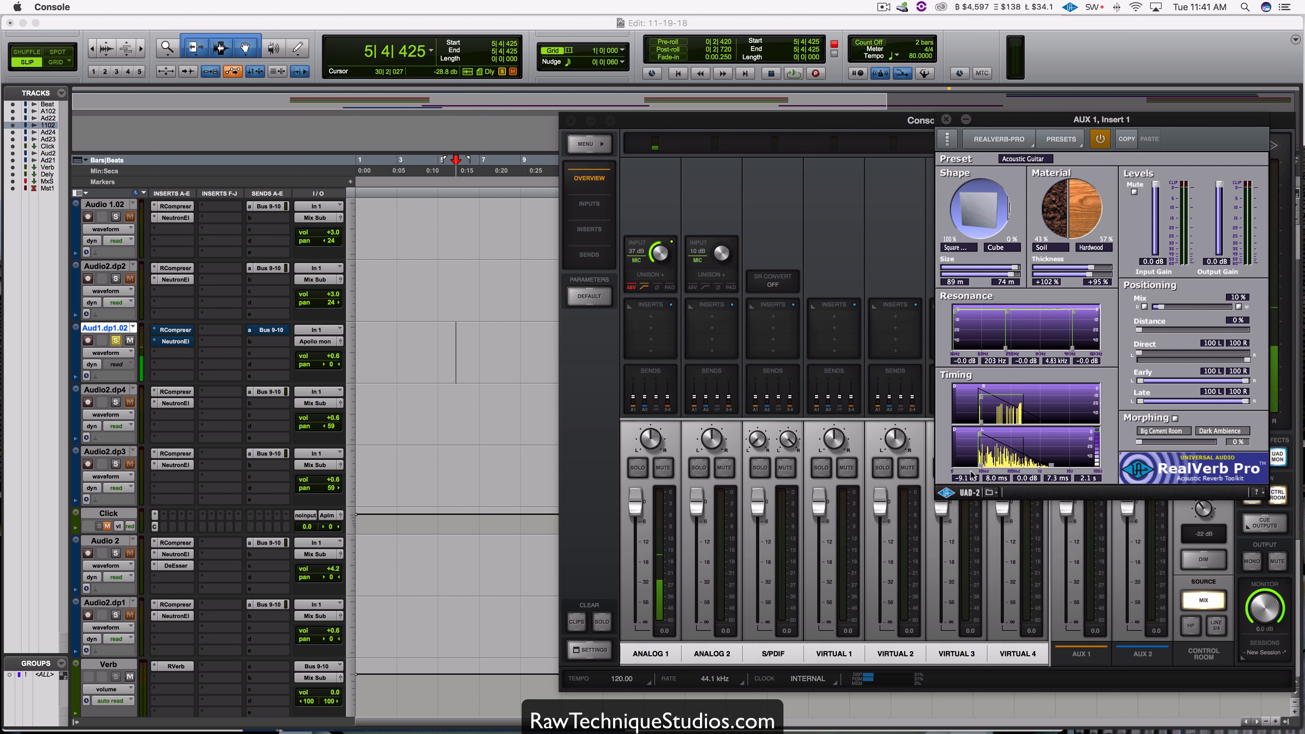
Step: Audition ANALOG 1's send to AUX 1 at about -11.9 dB, pull the send back to minimum, and close the RealVerb-Pro window
{"action": "left_click", "coordinate": [653, 379]}
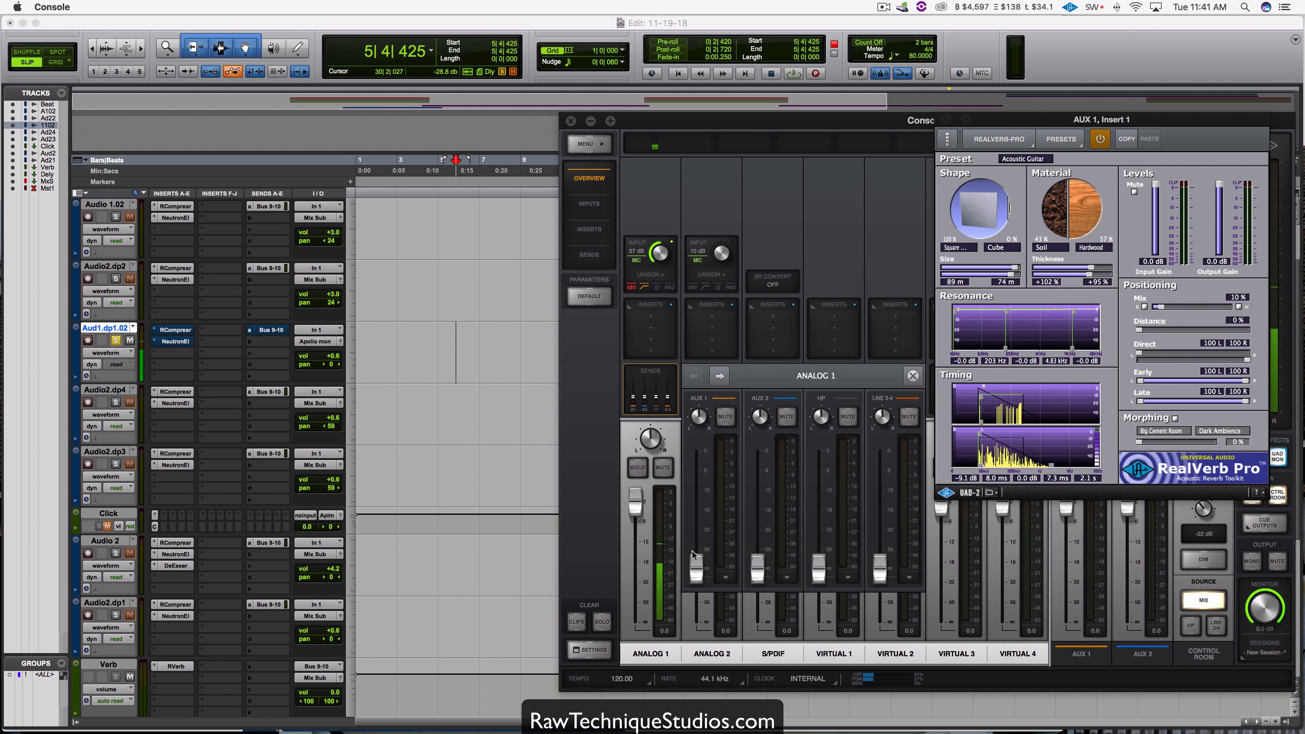
{"action": "left_click_drag", "start_coordinate": [693, 552], "coordinate": [703, 483]}
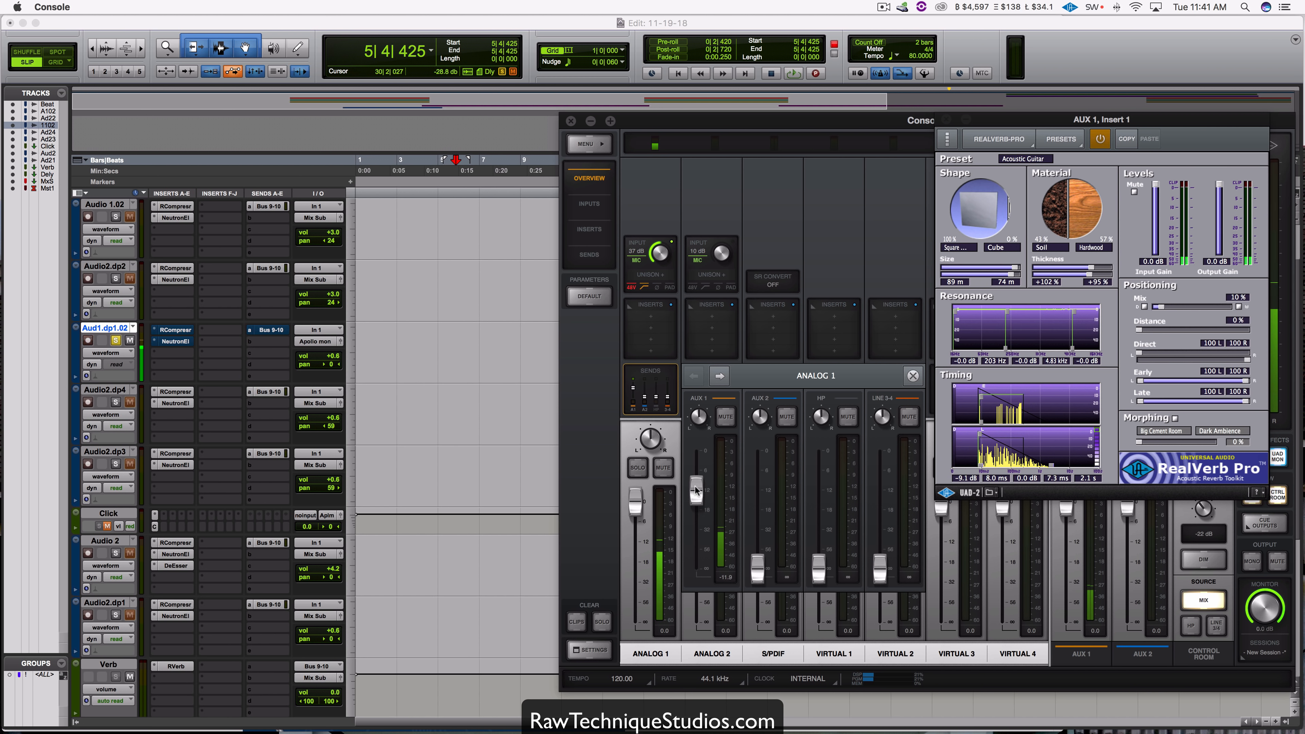
{"action": "left_click_drag", "start_coordinate": [697, 495], "coordinate": [698, 573]}
{"action": "left_click", "coordinate": [913, 375]}
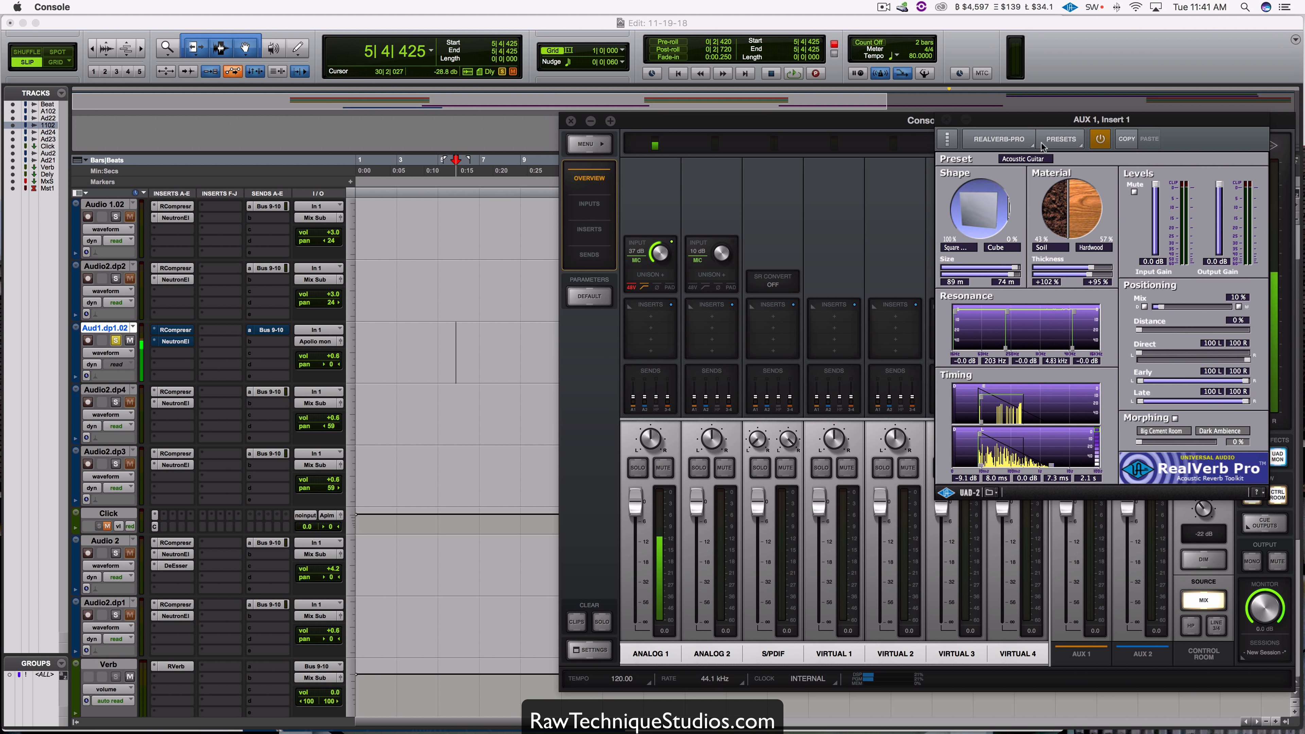
{"action": "left_click", "coordinate": [940, 122]}
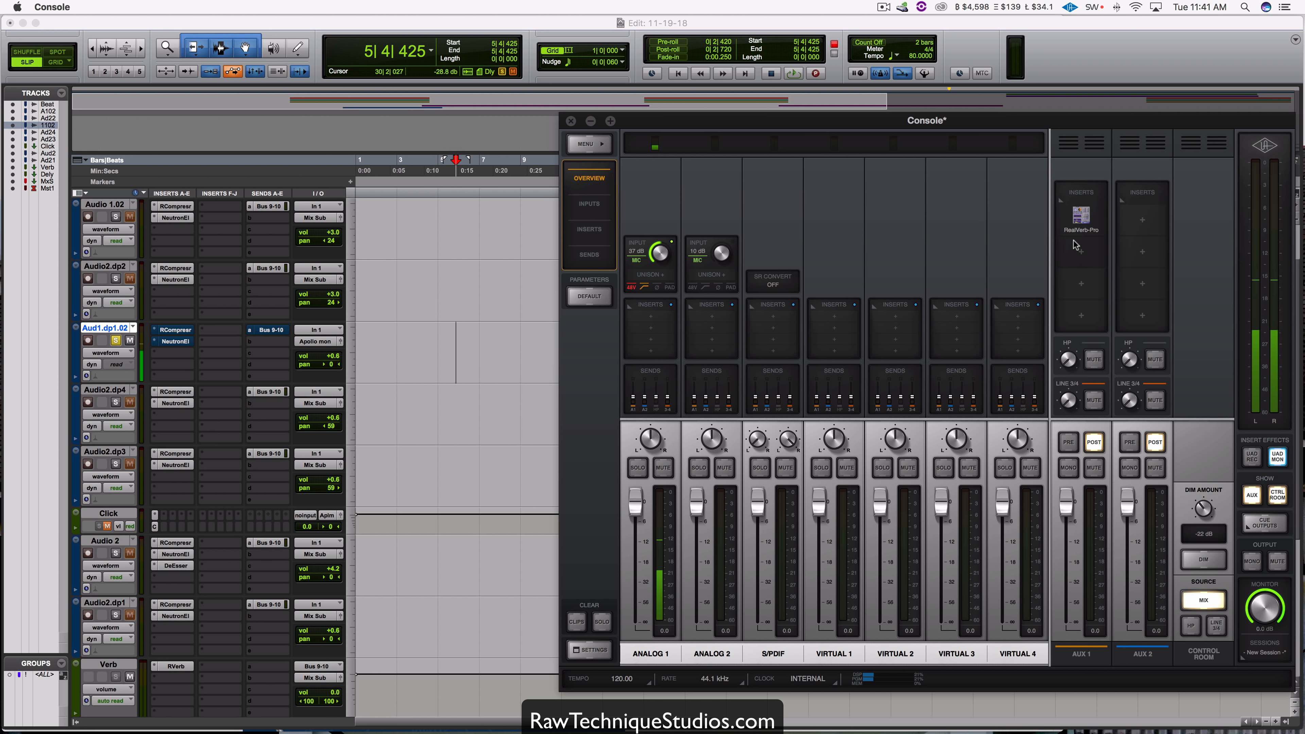
Step: Load the Teletronix LA-2A Legacy dynamics plug-in into the first insert of ANALOG 1
{"action": "left_click", "coordinate": [650, 315]}
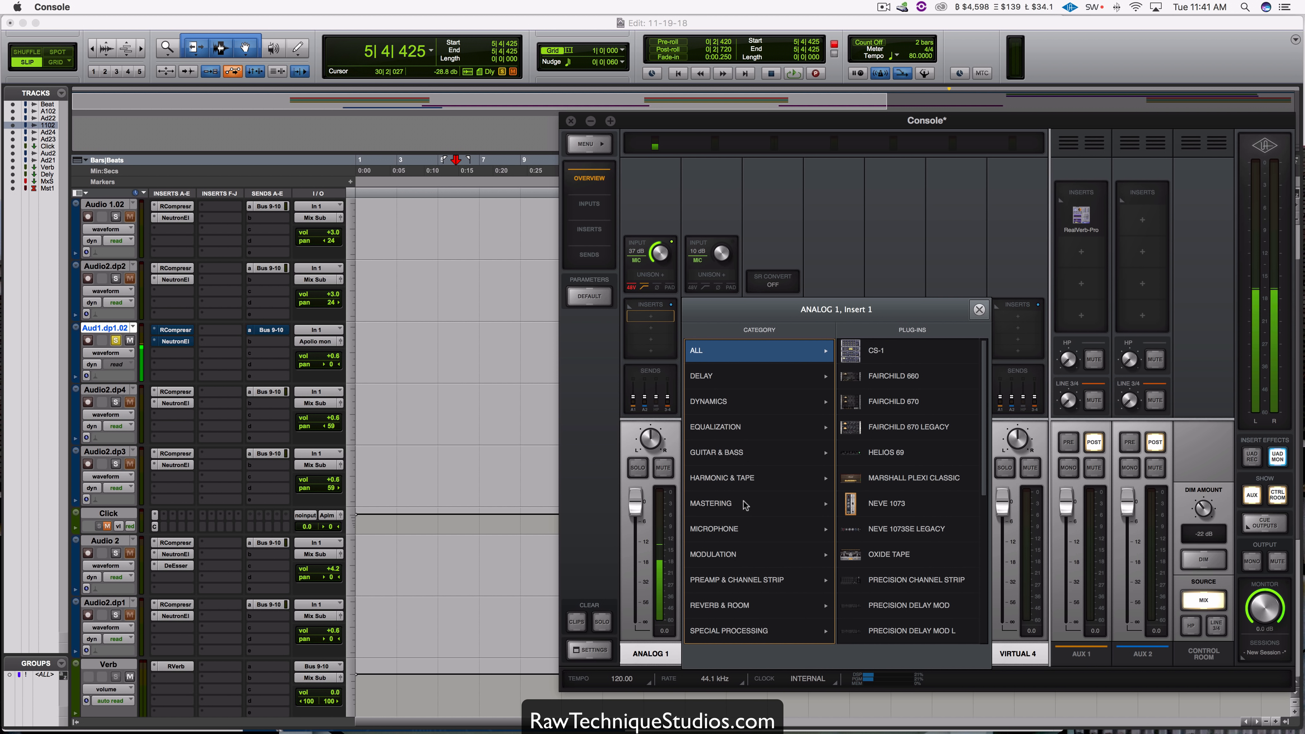
{"action": "left_click", "coordinate": [725, 406]}
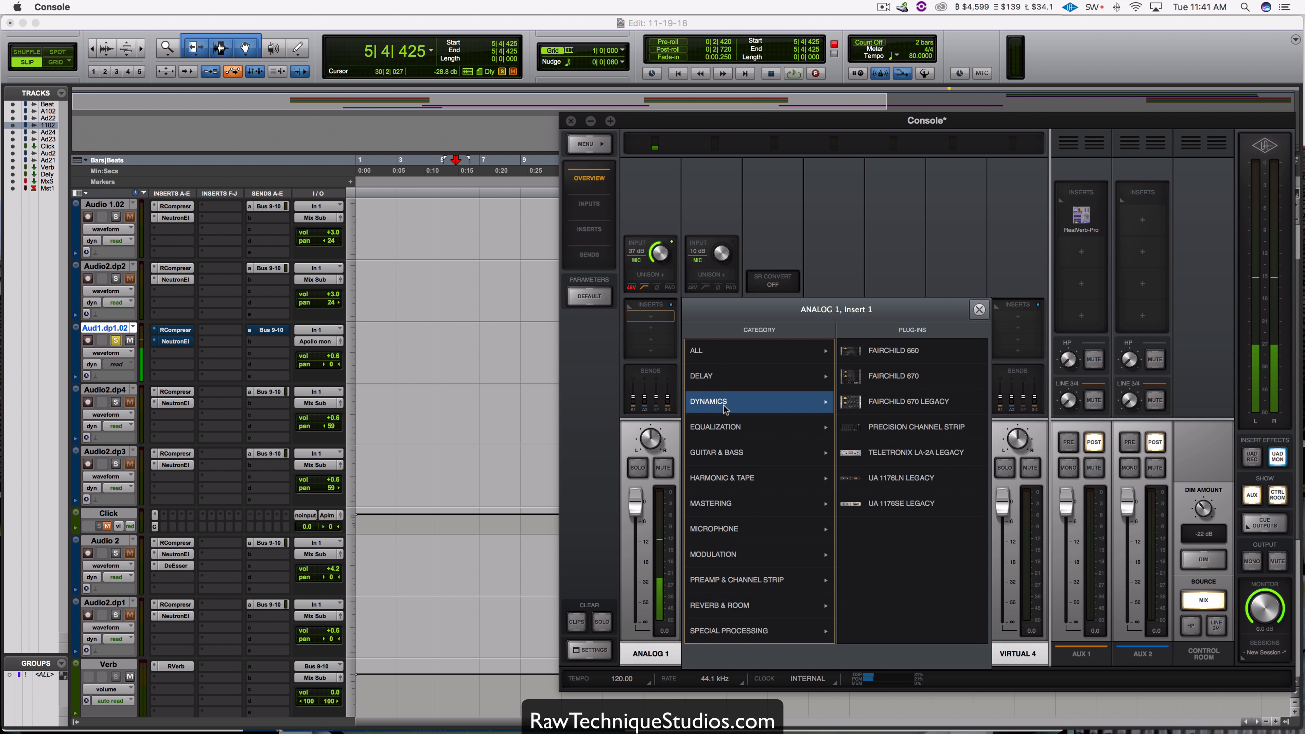
{"action": "left_click", "coordinate": [915, 457]}
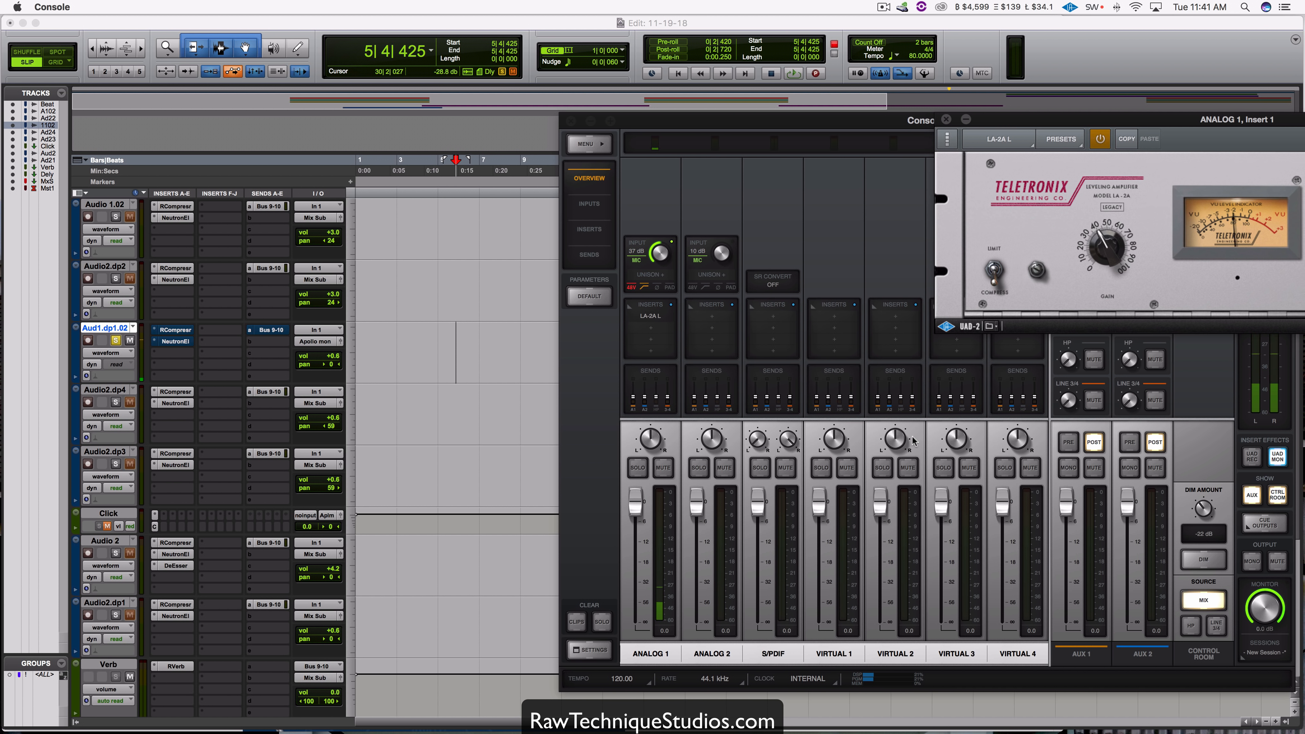
Step: Increase the LA-2A's Peak Reduction, set its Gain to about 50, and move its window clear of the Console inserts
{"action": "left_click_drag", "start_coordinate": [1053, 123], "coordinate": [661, 341]}
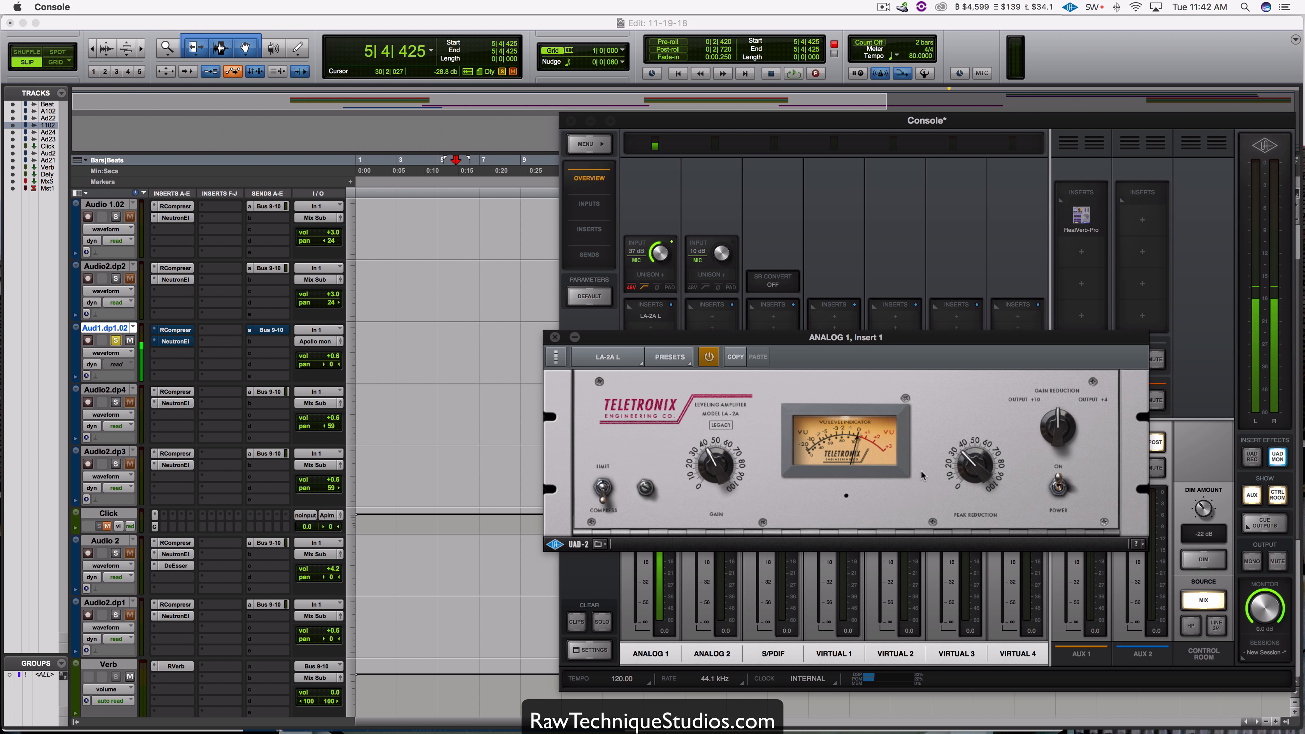
{"action": "left_click_drag", "start_coordinate": [976, 470], "coordinate": [980, 420]}
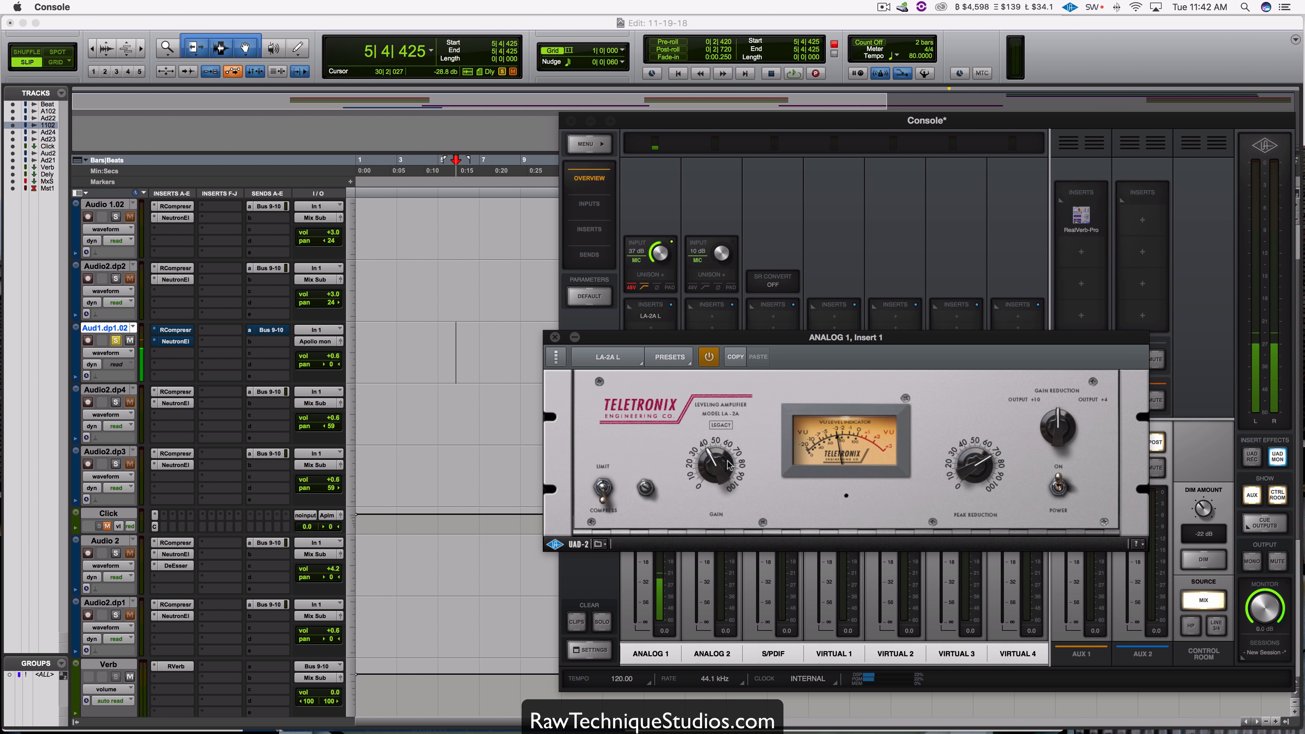
{"action": "left_click_drag", "start_coordinate": [726, 465], "coordinate": [727, 451]}
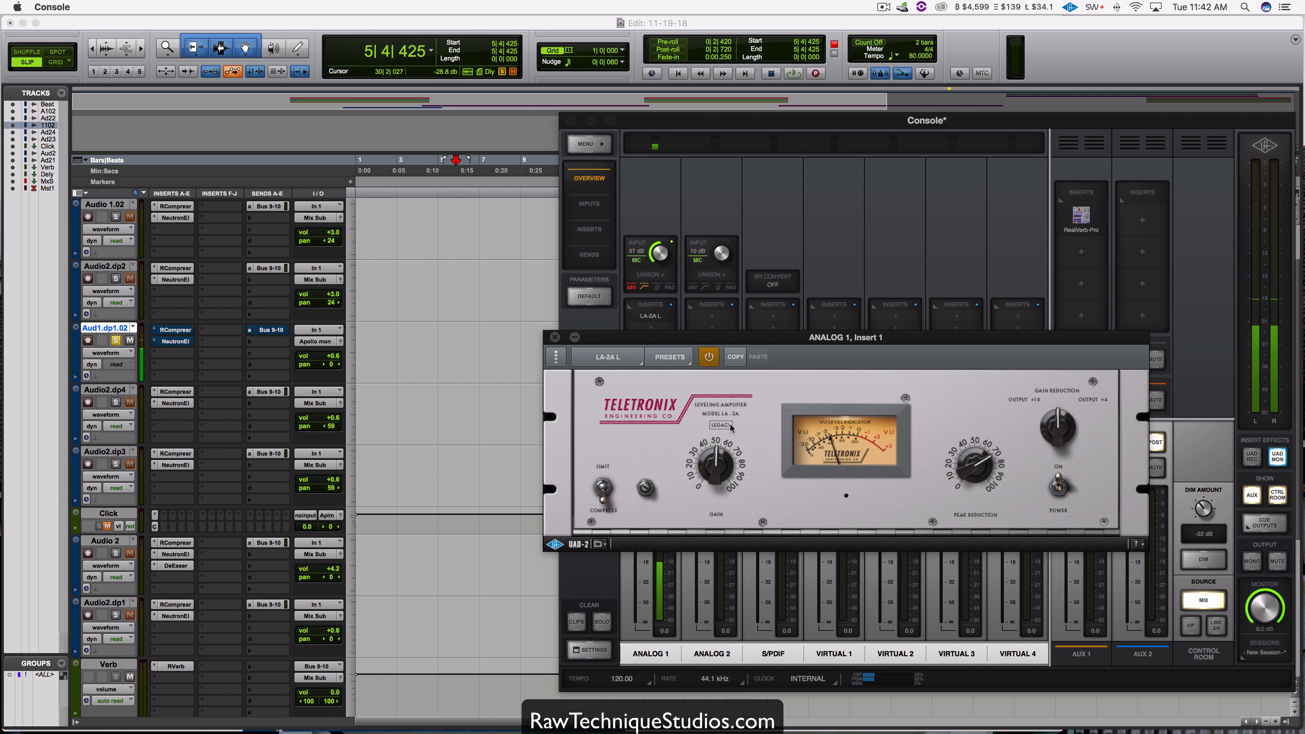
{"action": "left_click_drag", "start_coordinate": [776, 338], "coordinate": [729, 53]}
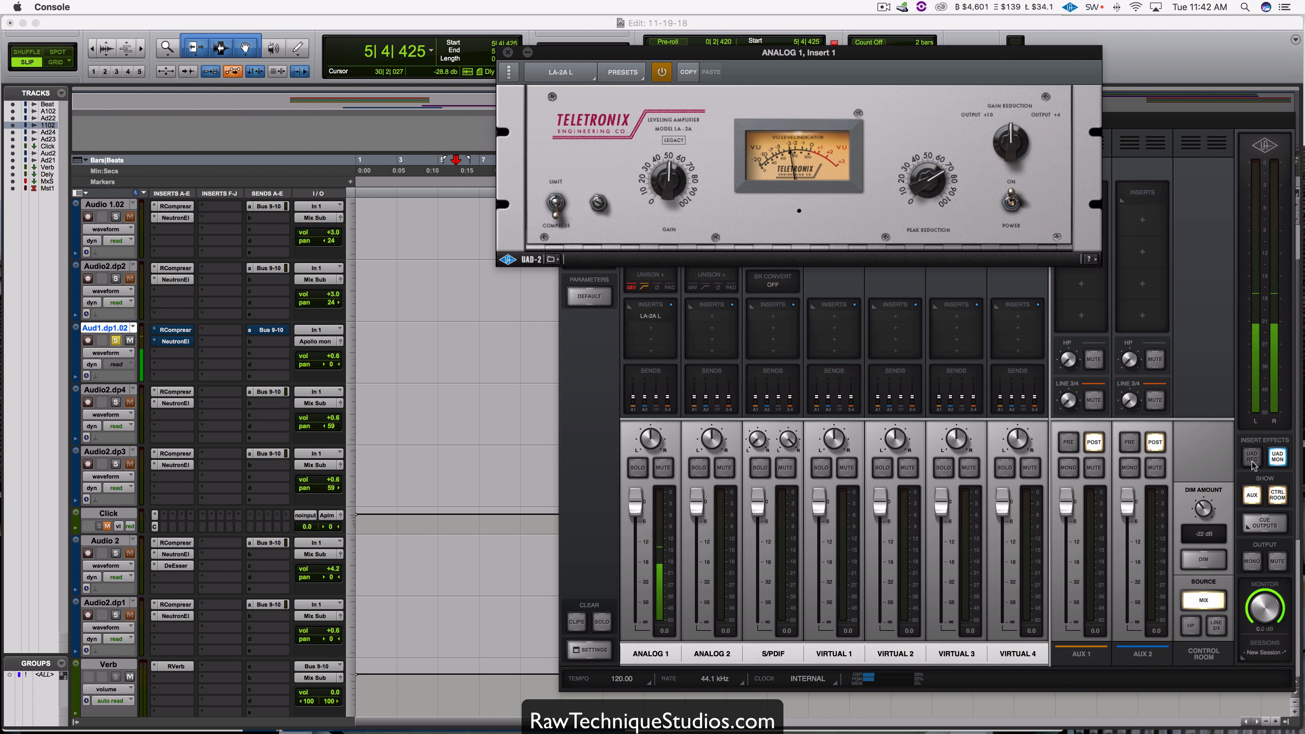
Step: Compare the UAD REC and UAD MON insert effects modes in Console, finishing on UAD MON
{"action": "left_click_drag", "start_coordinate": [1231, 117], "coordinate": [1031, 152]}
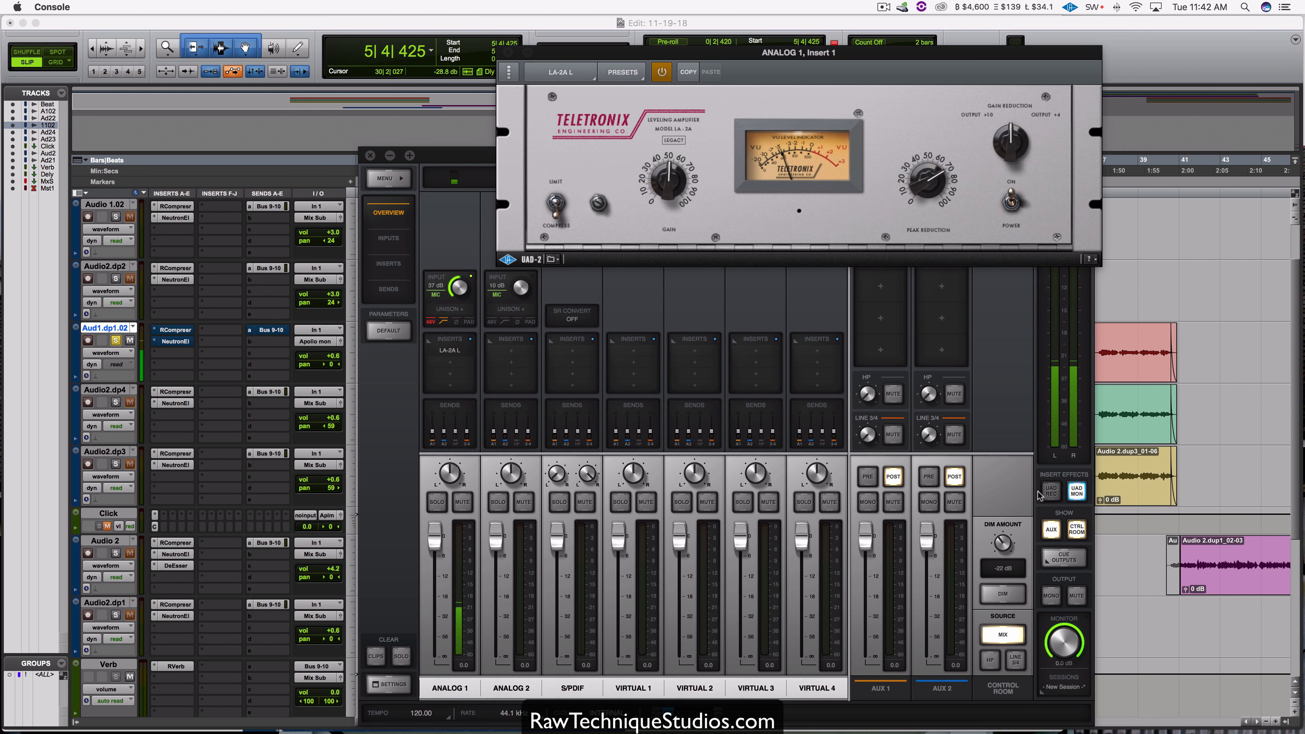
{"action": "left_click", "coordinate": [1051, 493]}
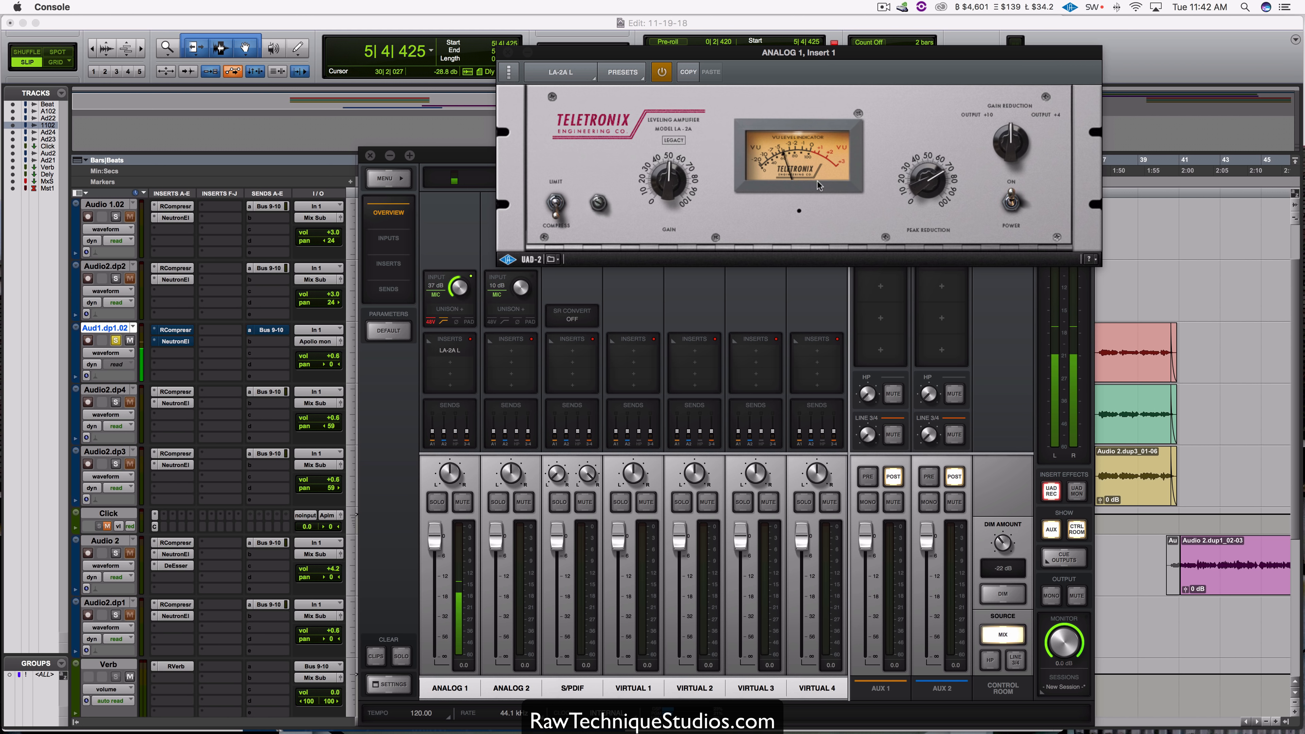
{"action": "left_click", "coordinate": [1076, 490]}
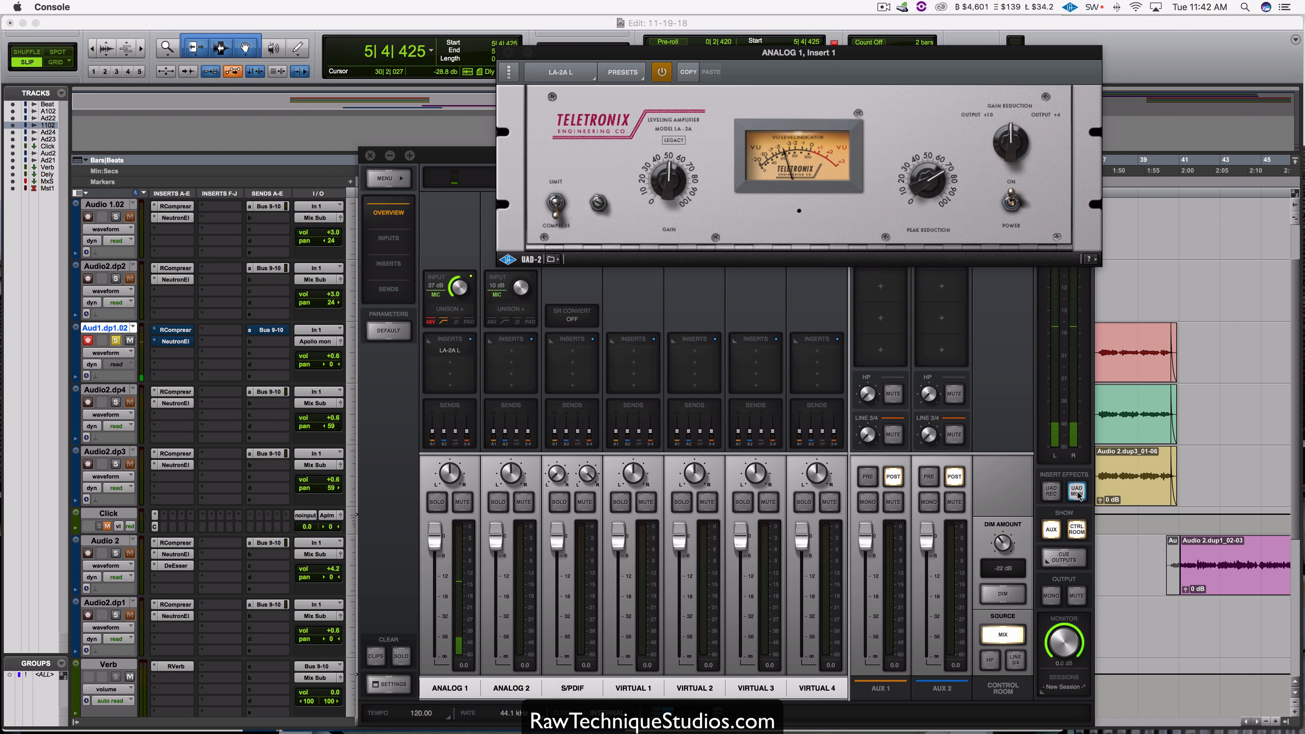
{"action": "left_click", "coordinate": [1076, 494]}
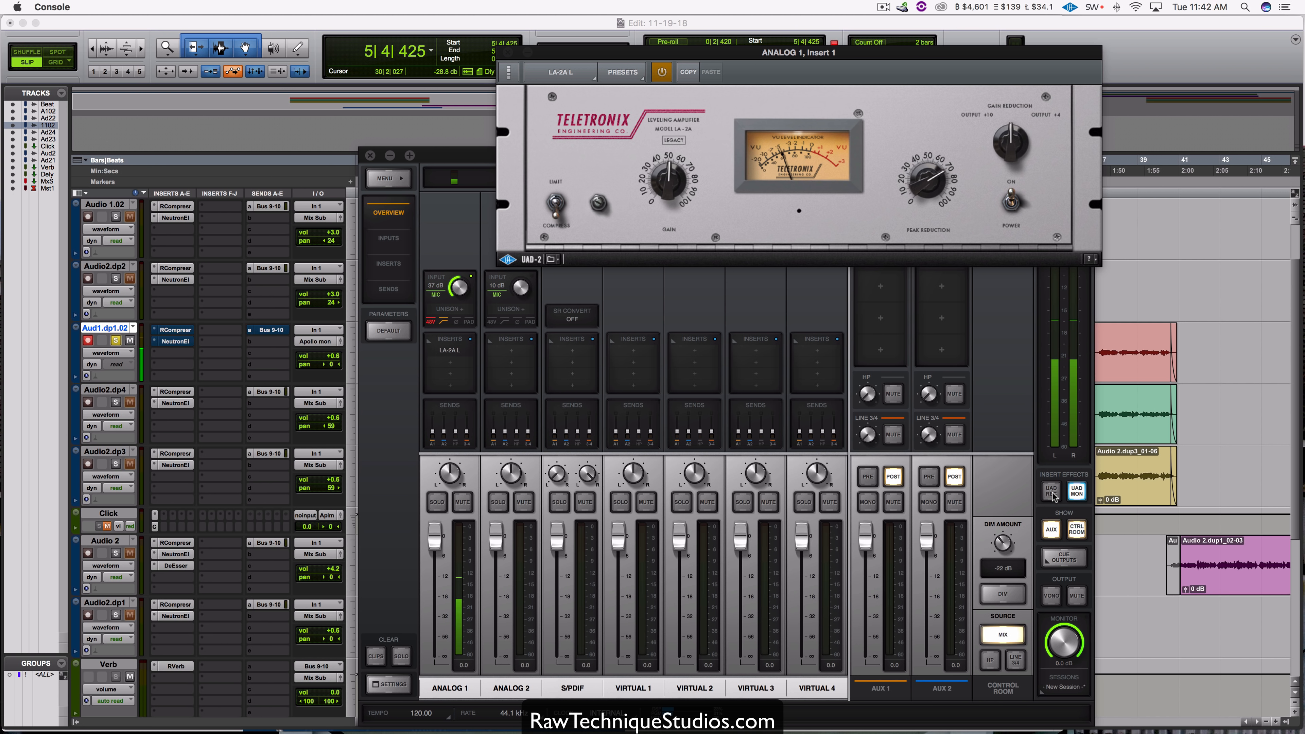
{"action": "left_click", "coordinate": [1076, 492]}
Step: Close the LA-2A window and raise ANALOG 1's send to AUX 1 to about -18 dB
{"action": "left_click_drag", "start_coordinate": [460, 156], "coordinate": [557, 145]}
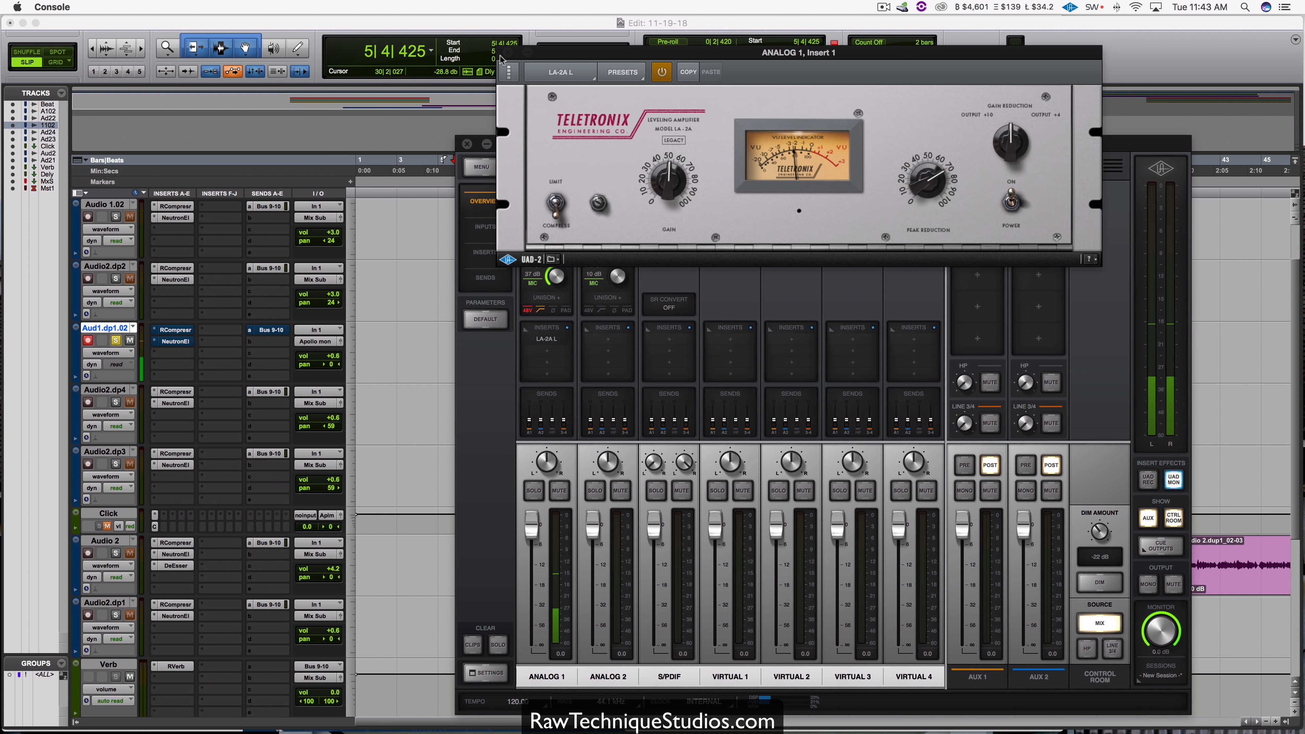
{"action": "left_click", "coordinate": [503, 55]}
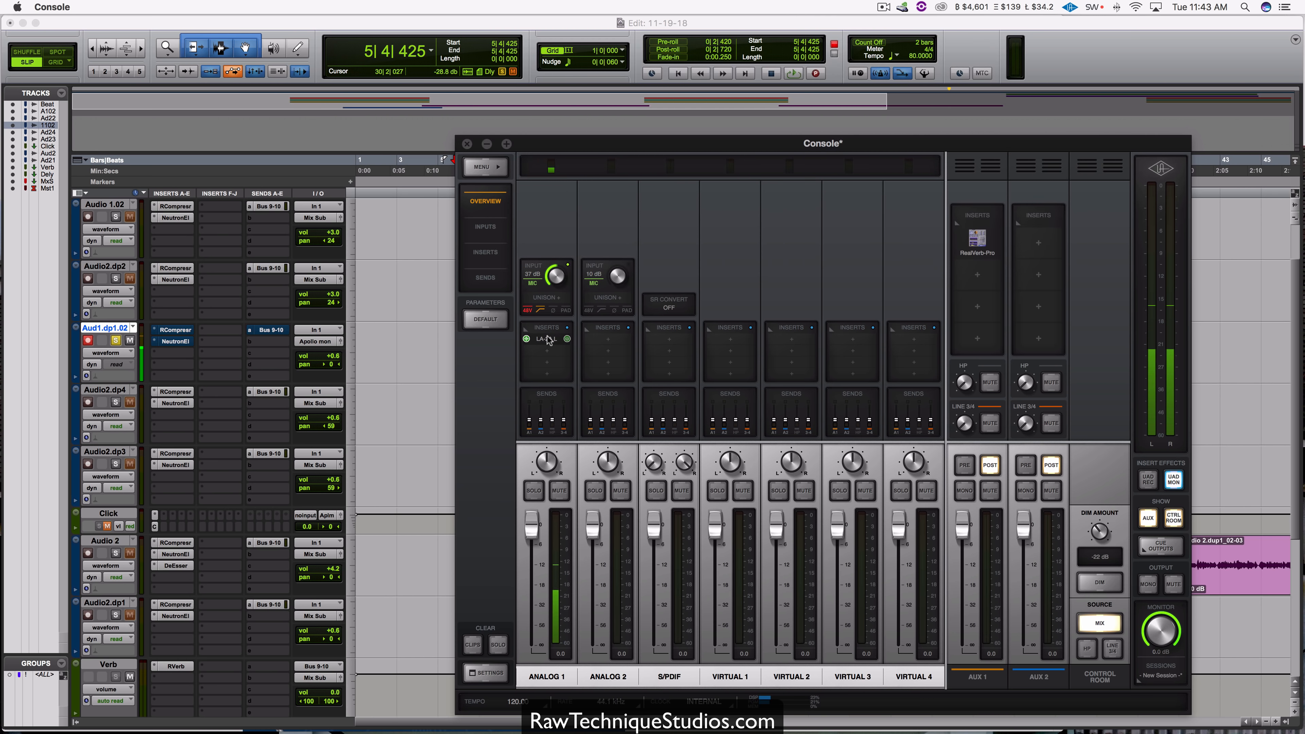
{"action": "left_click", "coordinate": [551, 407]}
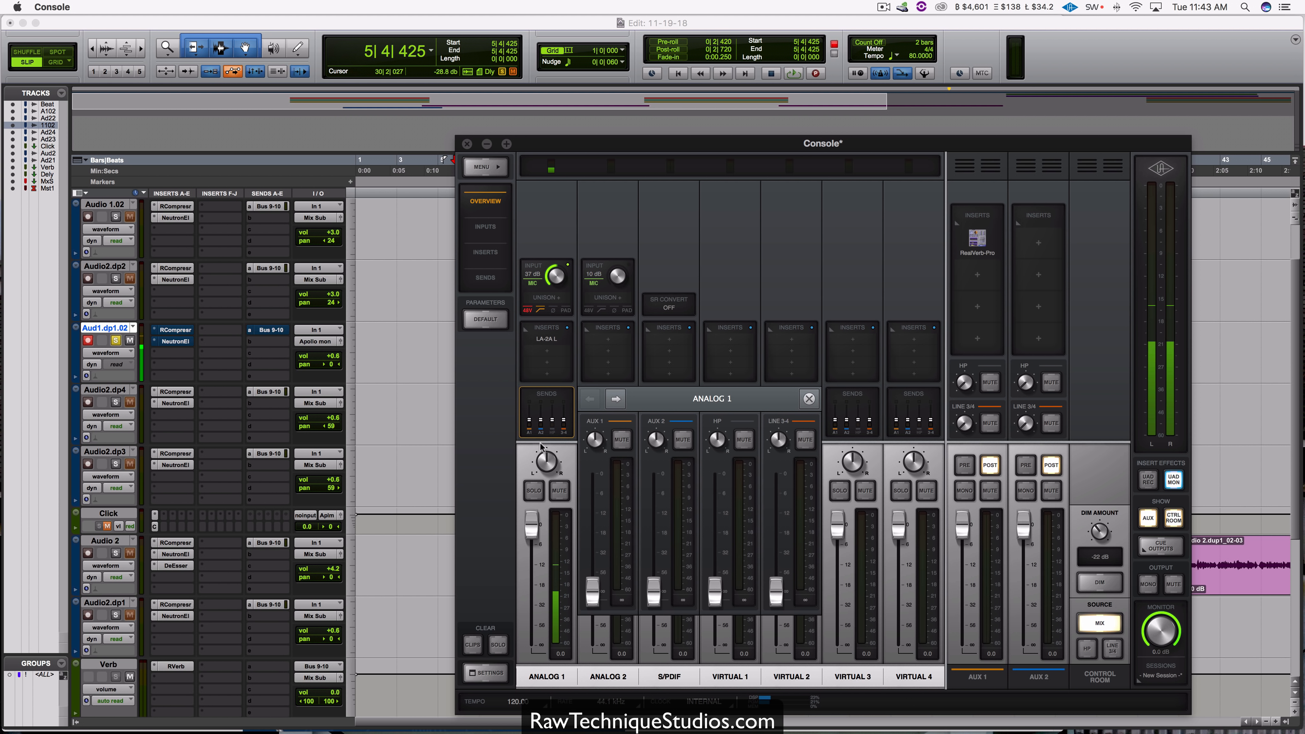
{"action": "left_click_drag", "start_coordinate": [592, 588], "coordinate": [593, 533]}
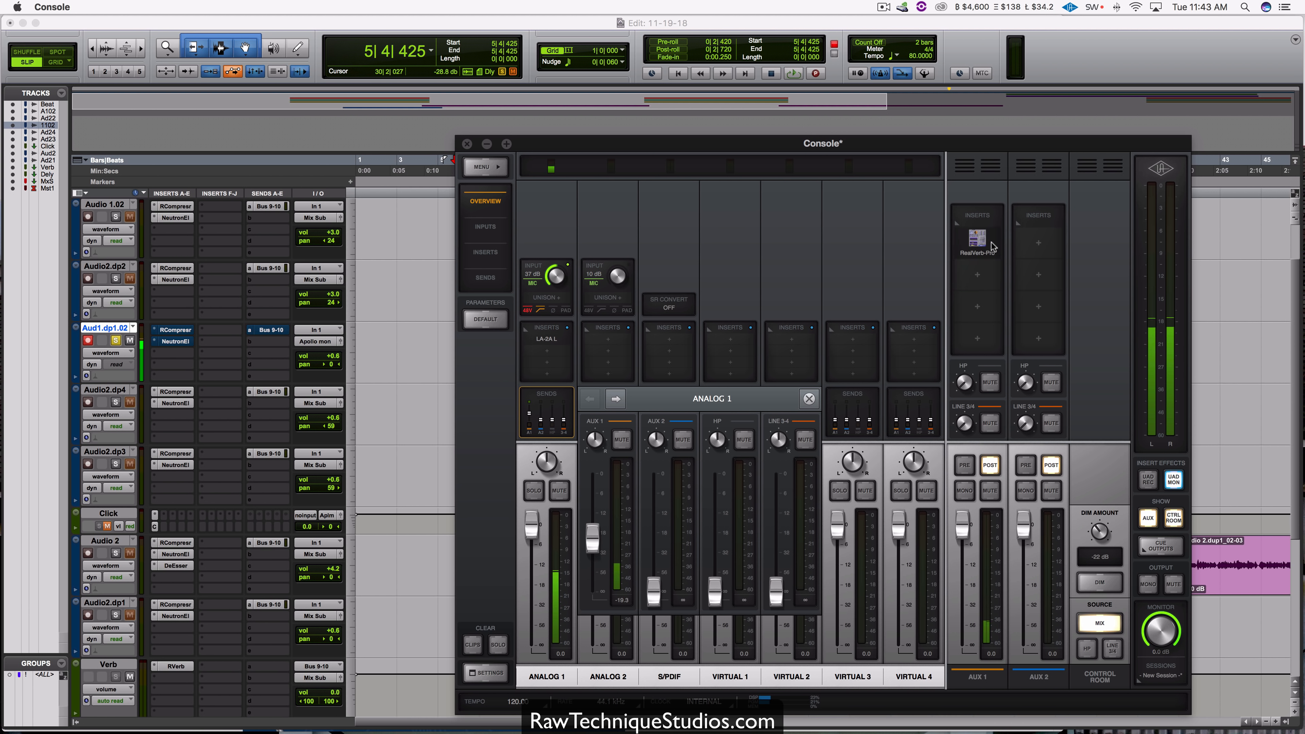
{"action": "left_click_drag", "start_coordinate": [593, 544], "coordinate": [592, 538]}
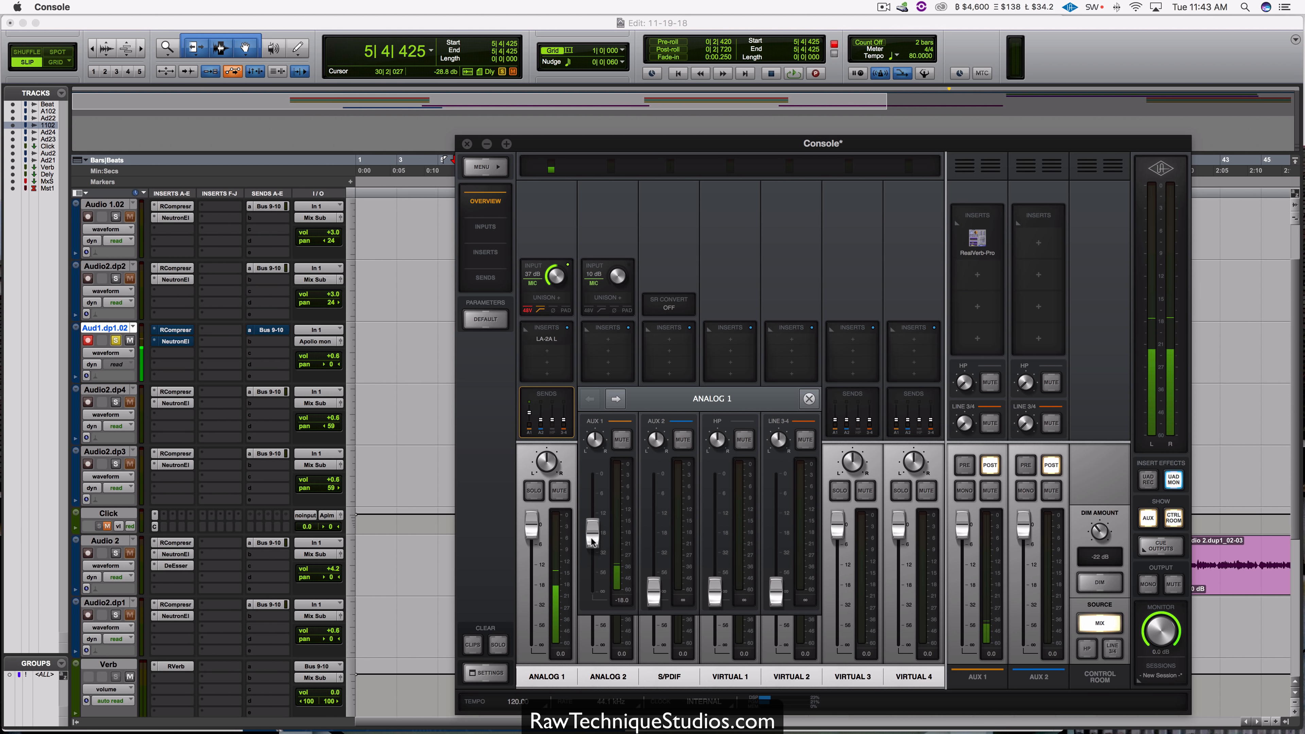
Step: Switch the insert effects to UAD REC and load the Neve 1073 preamp into ANALOG 1's Unison slot
{"action": "left_click", "coordinate": [1149, 480]}
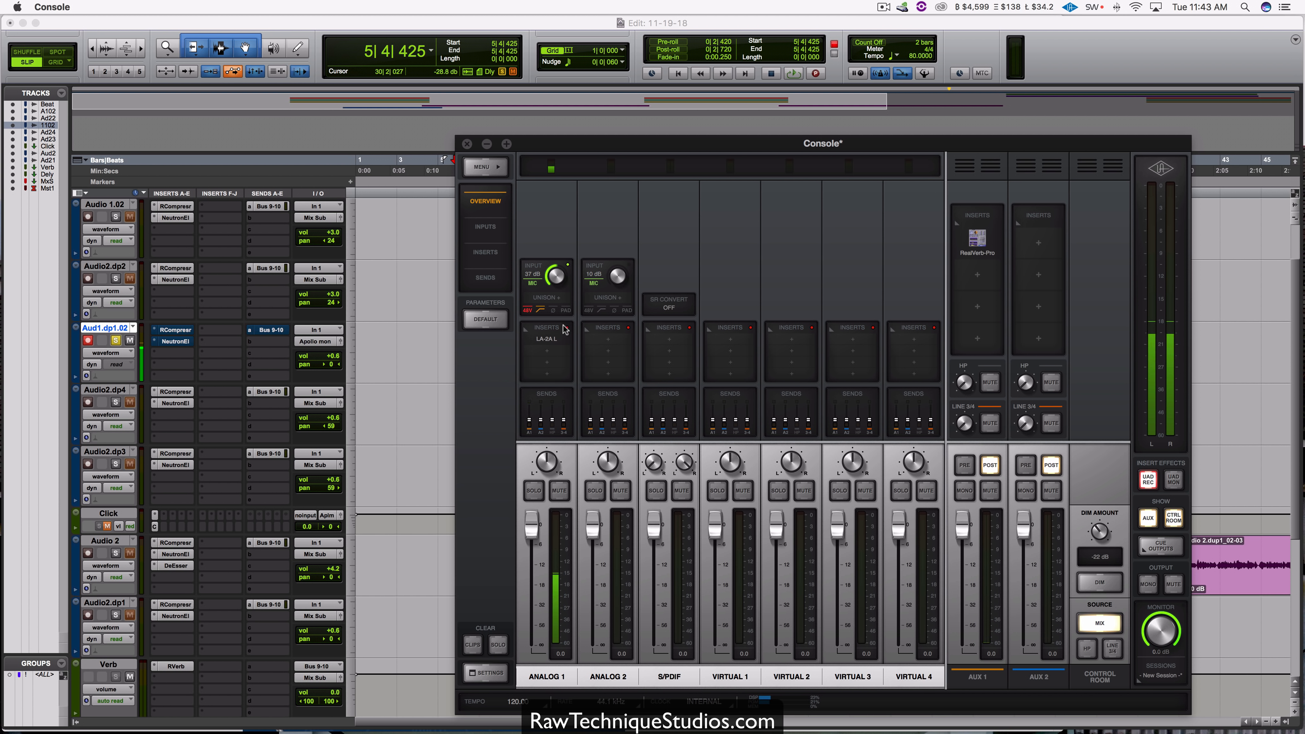
{"action": "left_click", "coordinate": [558, 299]}
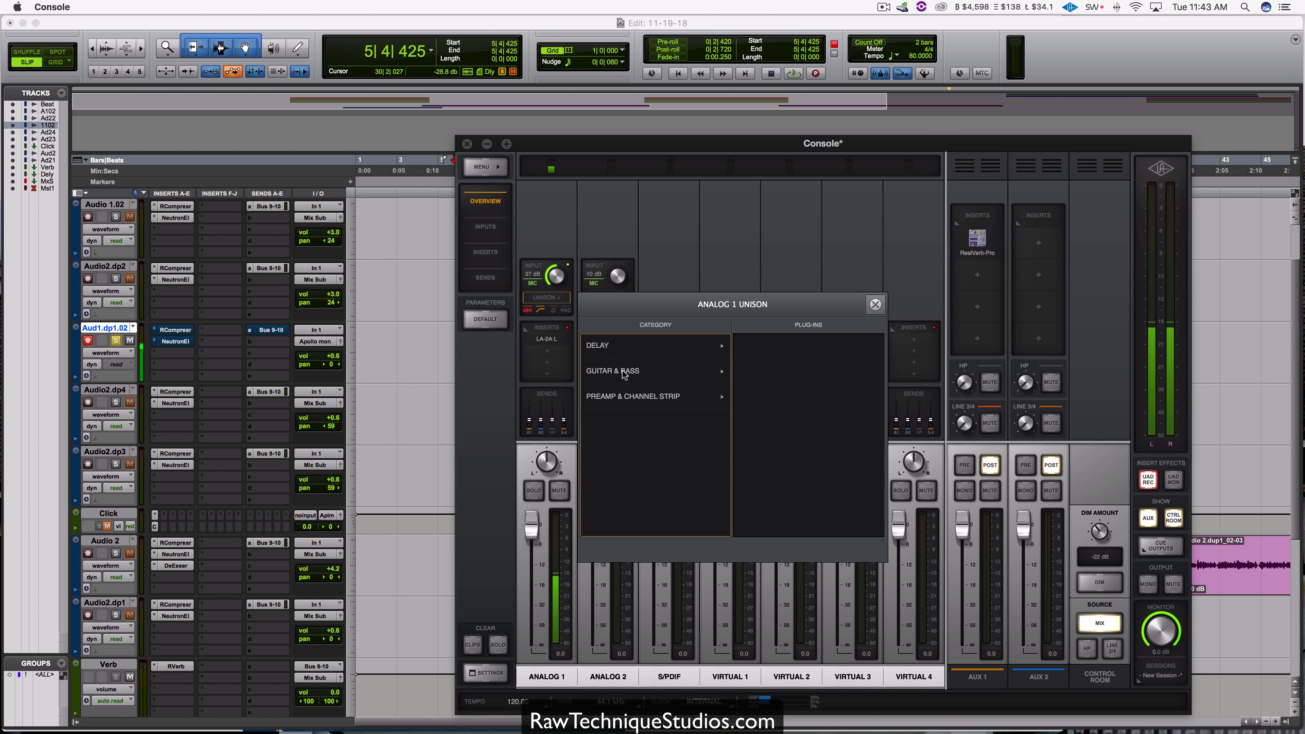
{"action": "left_click", "coordinate": [701, 397]}
{"action": "left_click", "coordinate": [780, 347]}
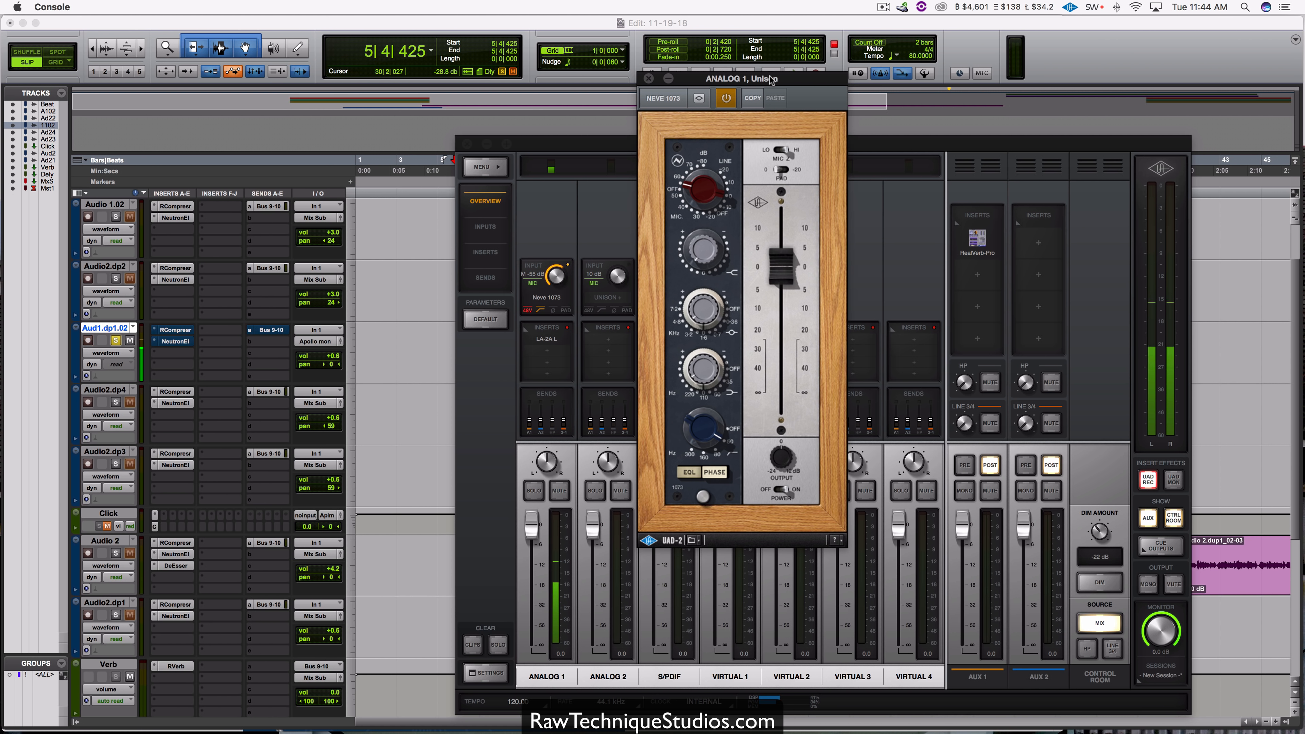
{"action": "left_click_drag", "start_coordinate": [771, 79], "coordinate": [839, 164]}
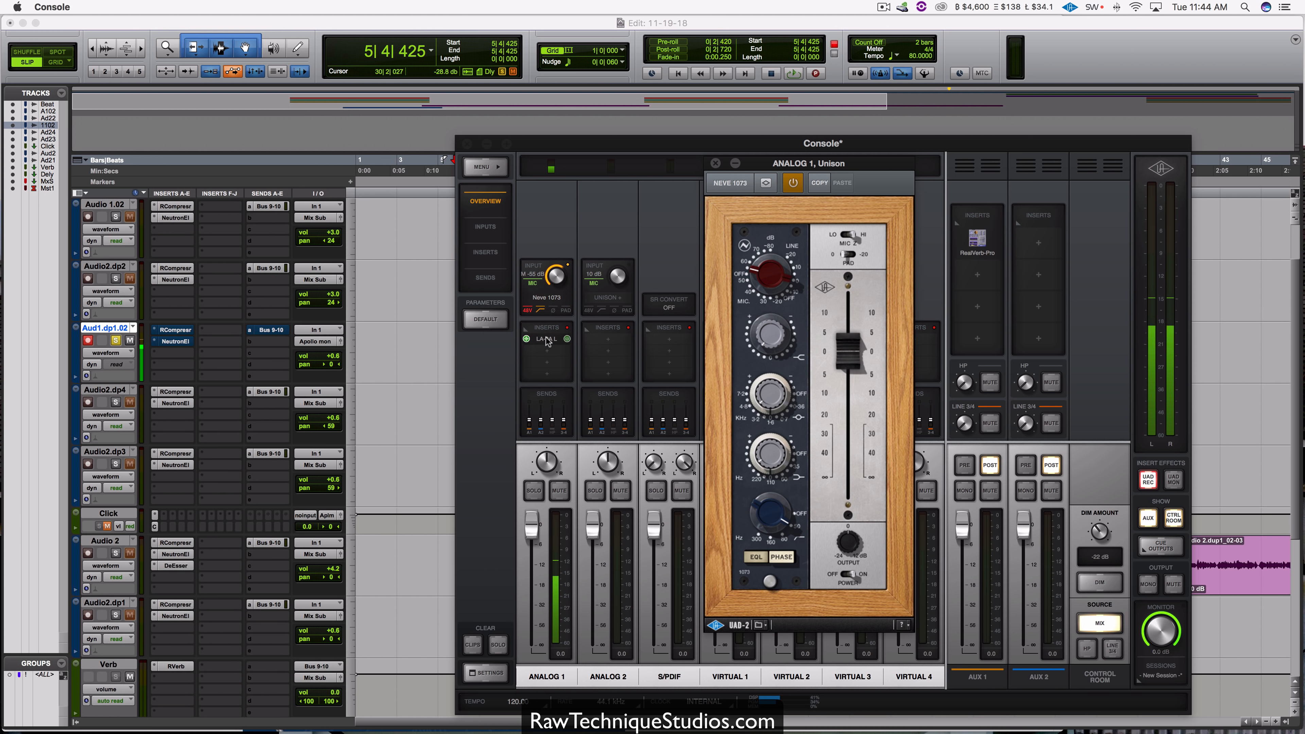
Step: Switch the insert effects to UAD MON and disable the Neve 1073 in ANALOG 1's Unison slot
{"action": "left_click", "coordinate": [1172, 483]}
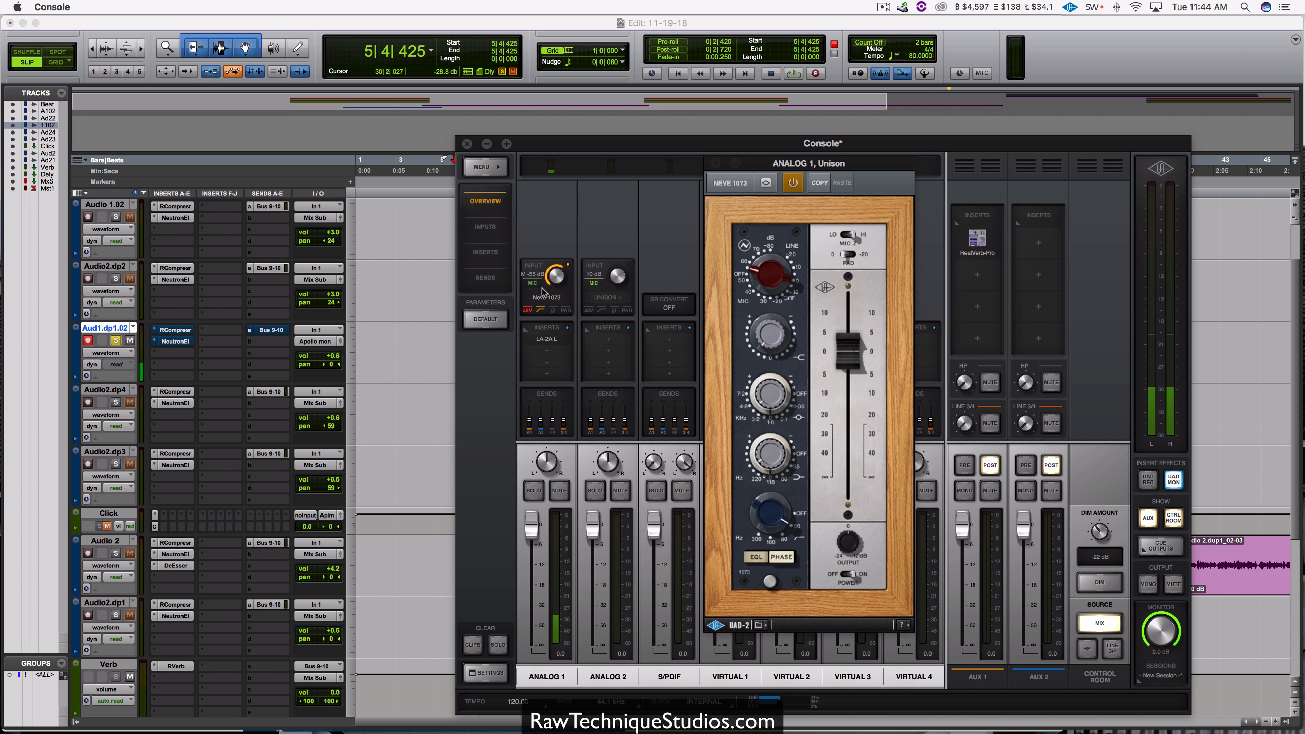
{"action": "mouse_move", "coordinate": [542, 300]}
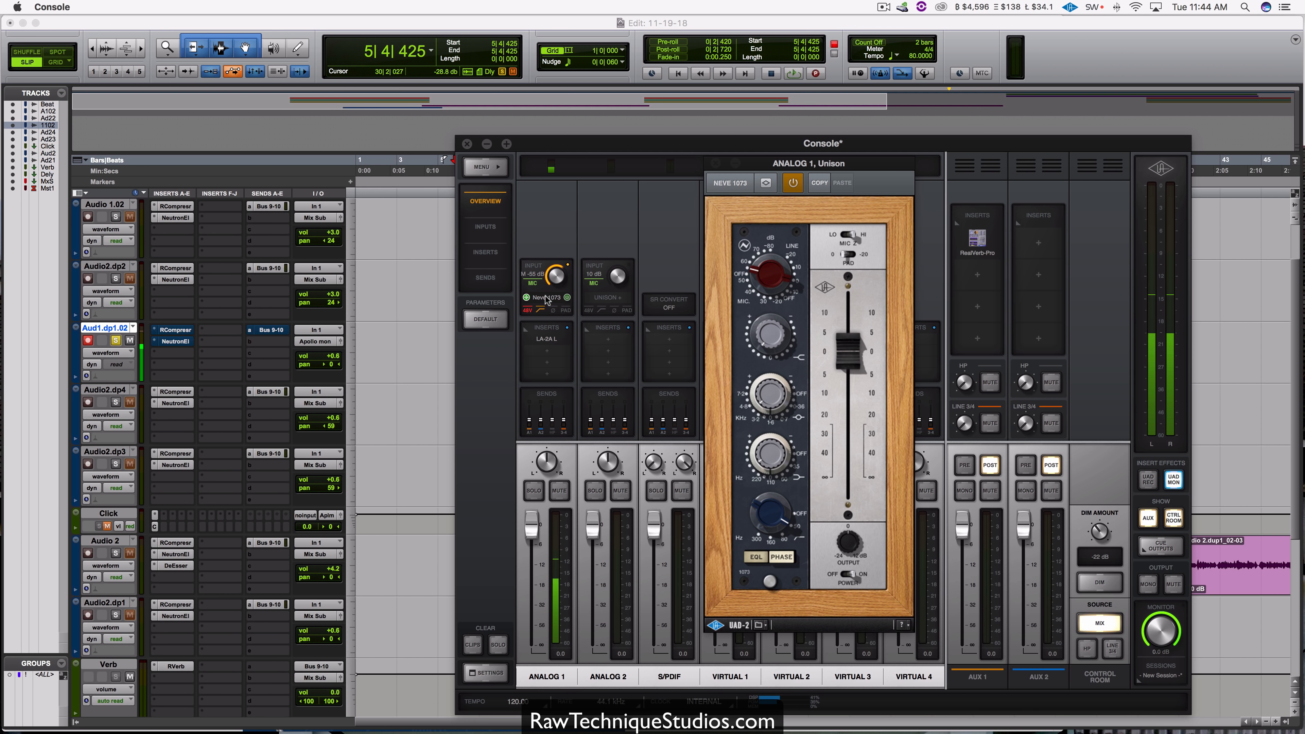
{"action": "left_click", "coordinate": [546, 300]}
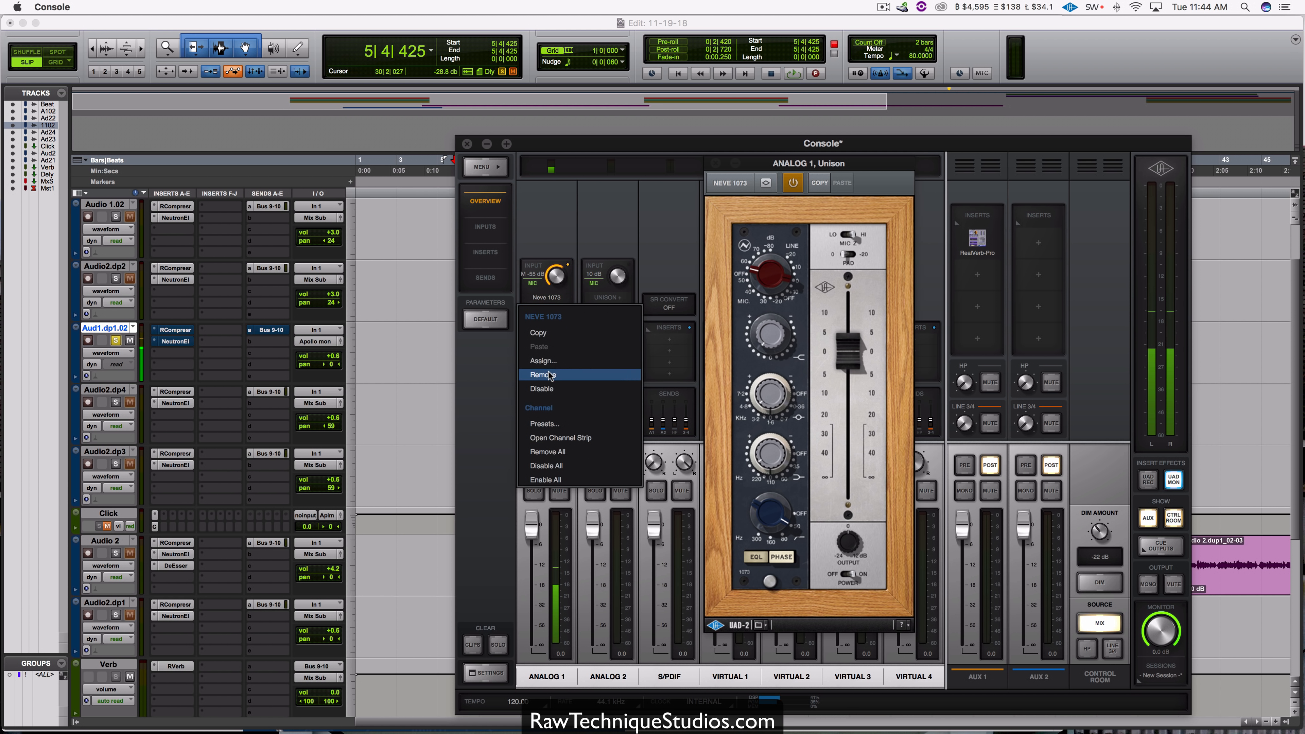
{"action": "left_click", "coordinate": [550, 388]}
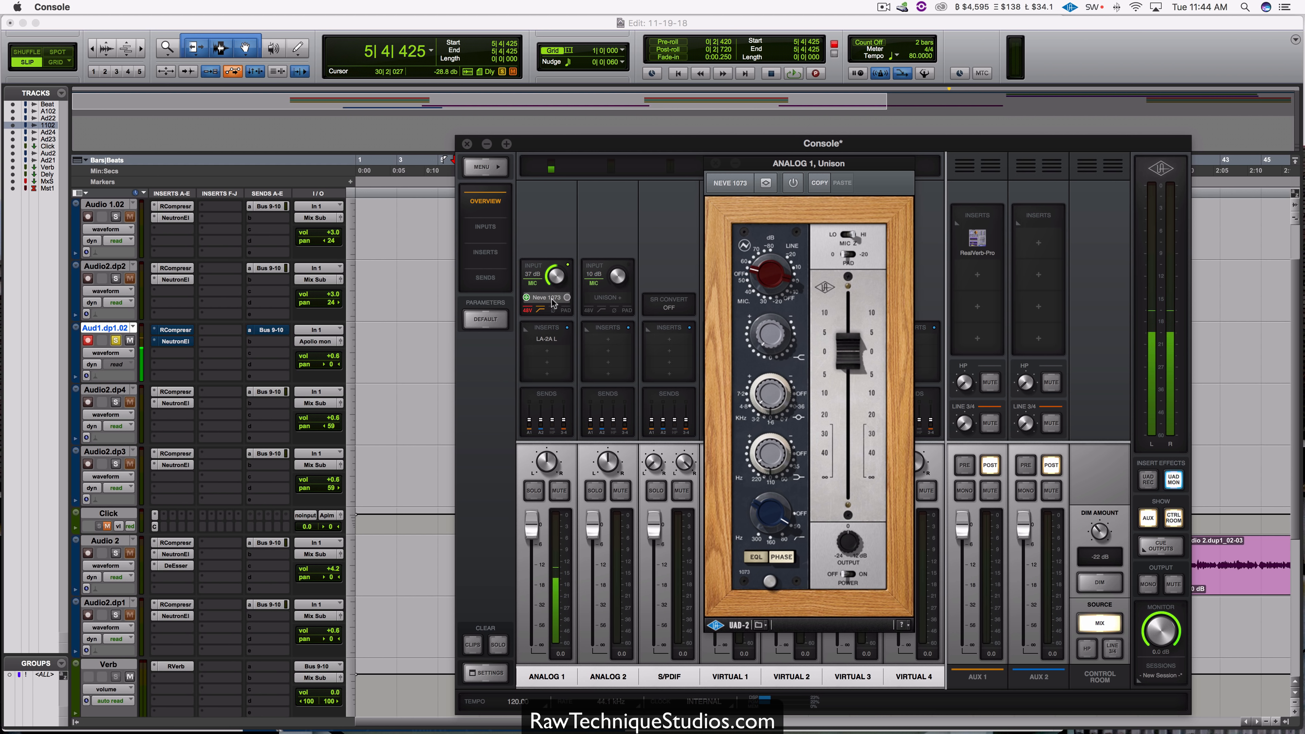
{"action": "mouse_move", "coordinate": [546, 343]}
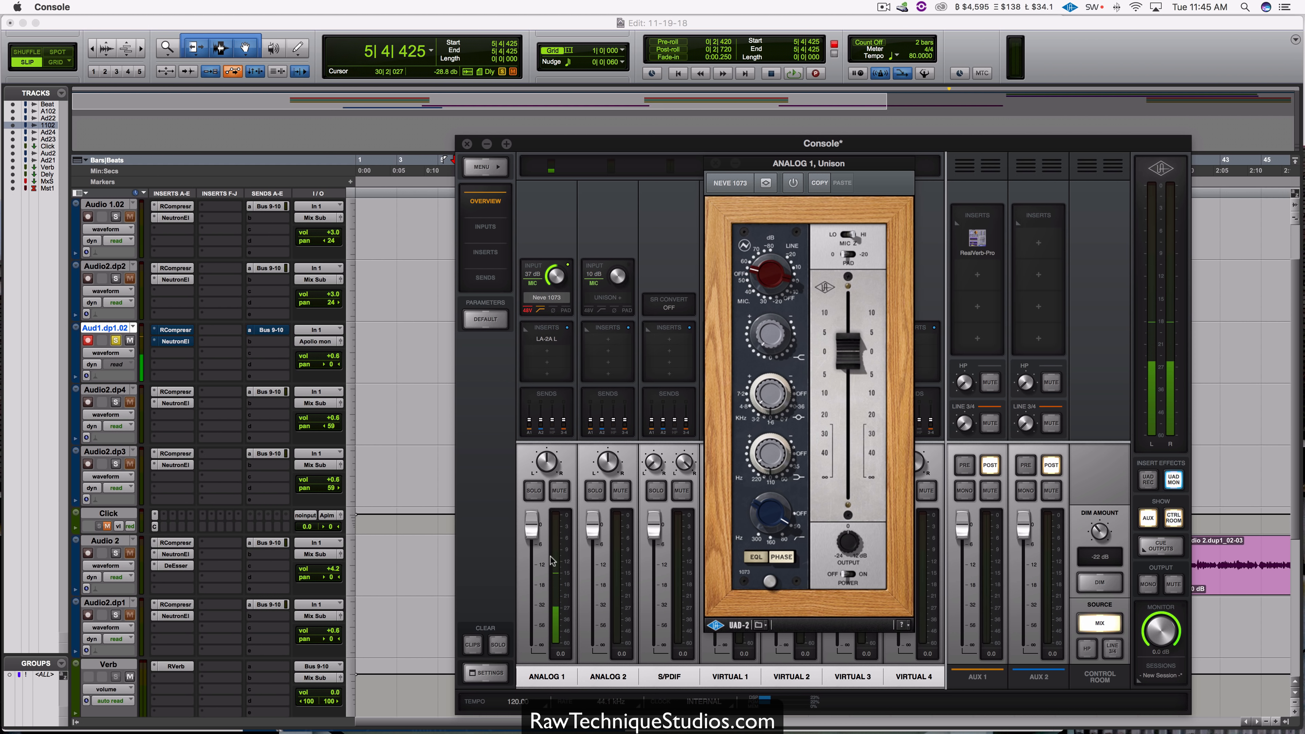
Step: Glance at the vocal tracks in Pro Tools, return to Console, and mute the ANALOG 1 channel
{"action": "left_click", "coordinate": [399, 381]}
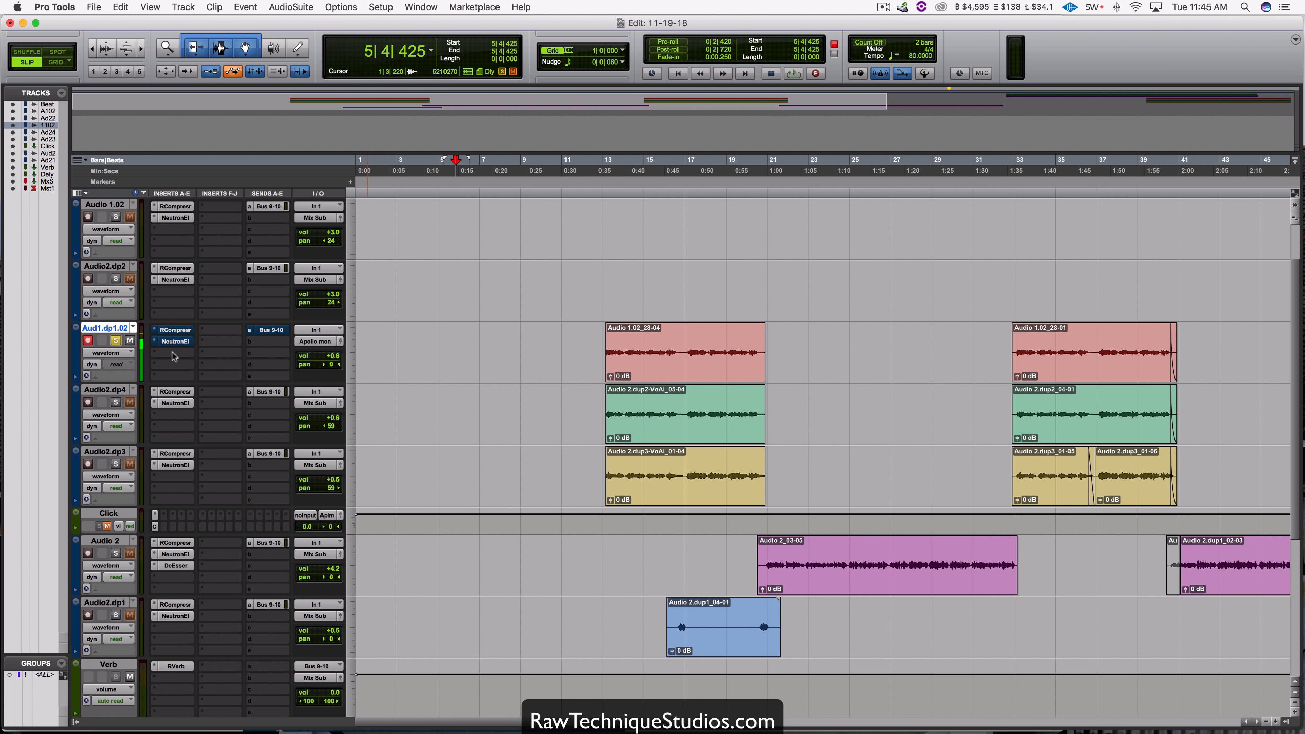
{"action": "left_click", "coordinate": [970, 712]}
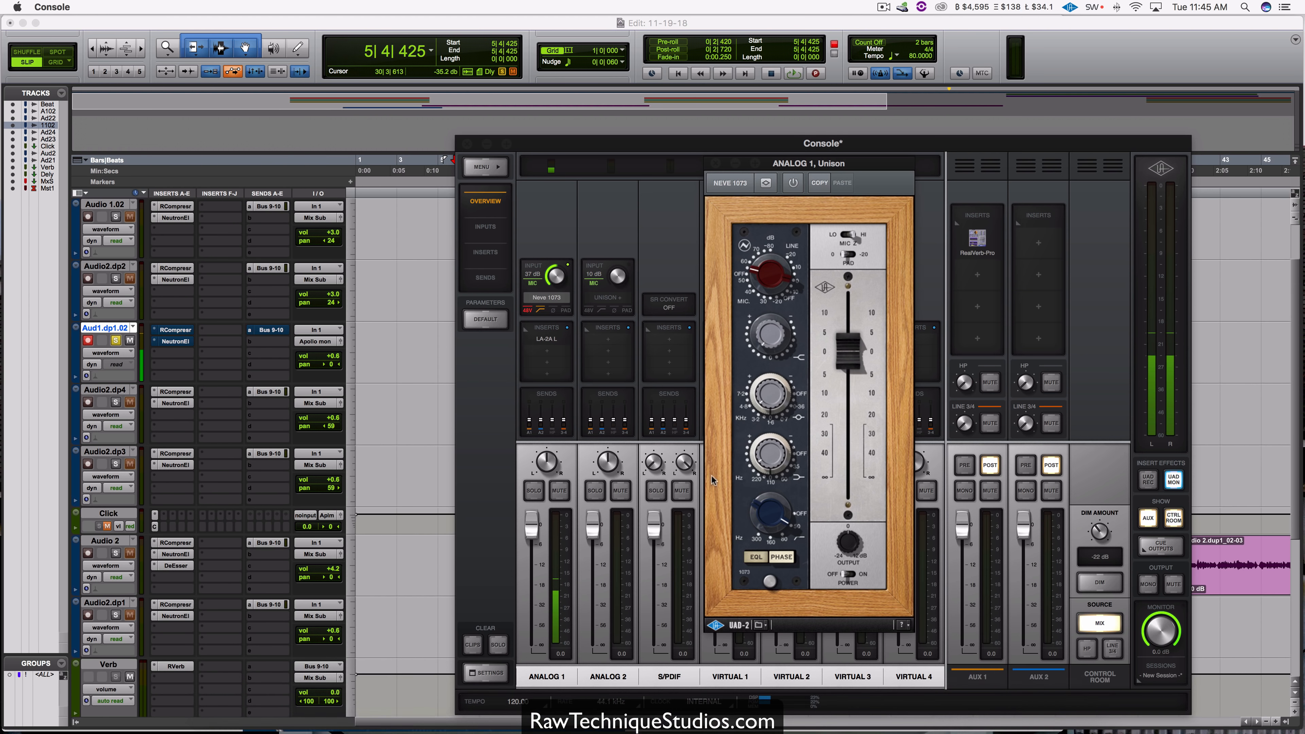
{"action": "left_click", "coordinate": [558, 489]}
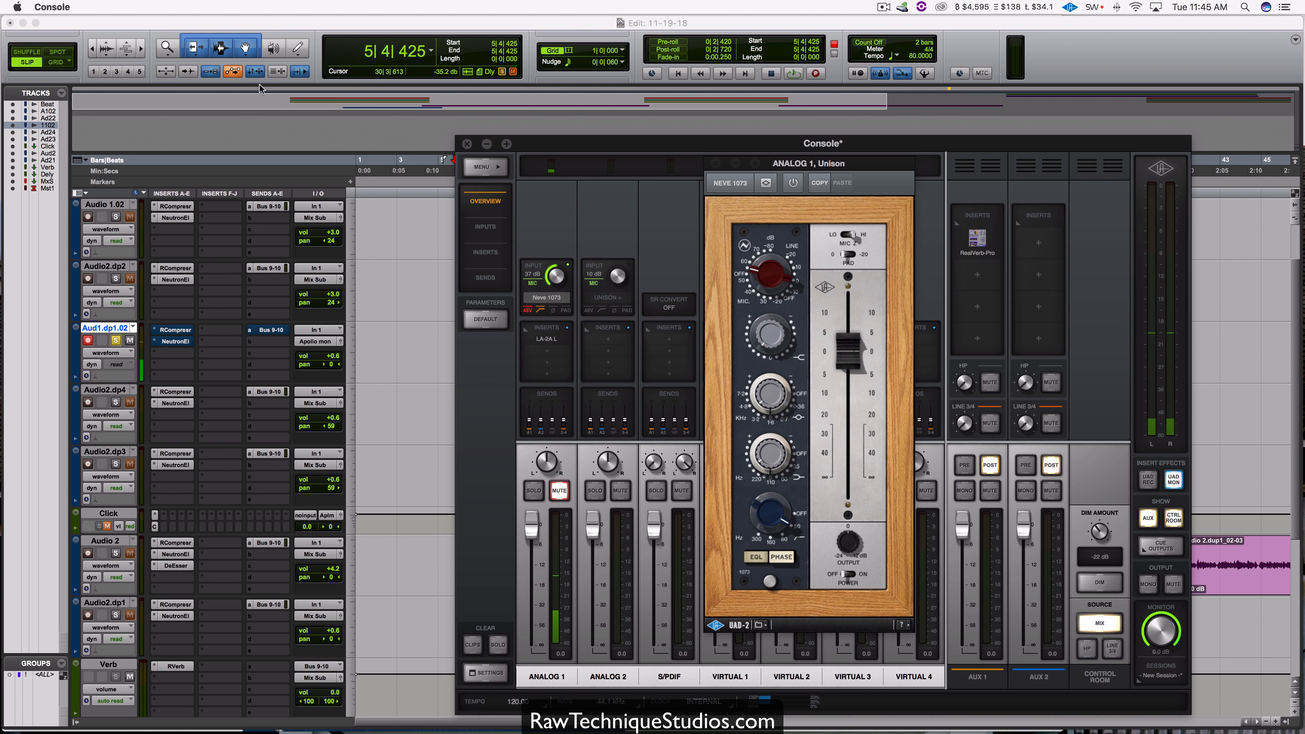
Step: Switch to Pro Tools and turn off Low Latency Monitoring
{"action": "left_click", "coordinate": [320, 23]}
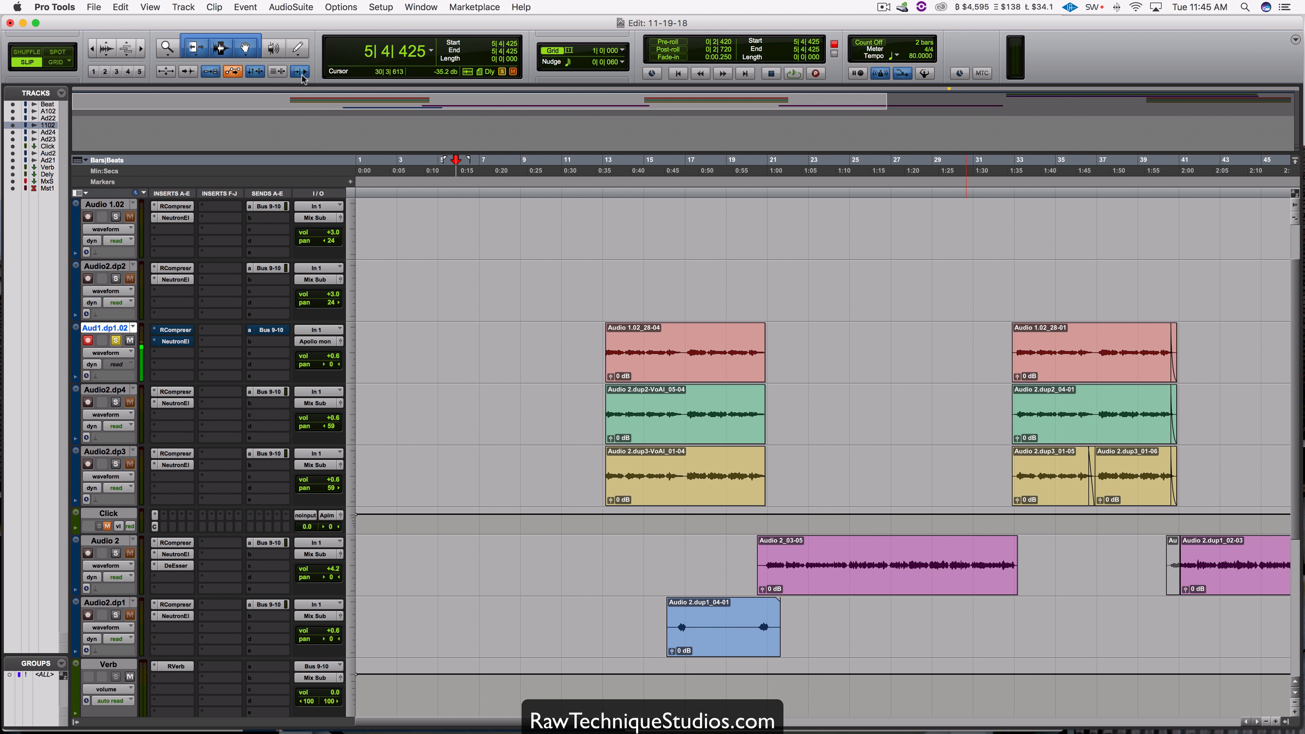
{"action": "left_click", "coordinate": [341, 7]}
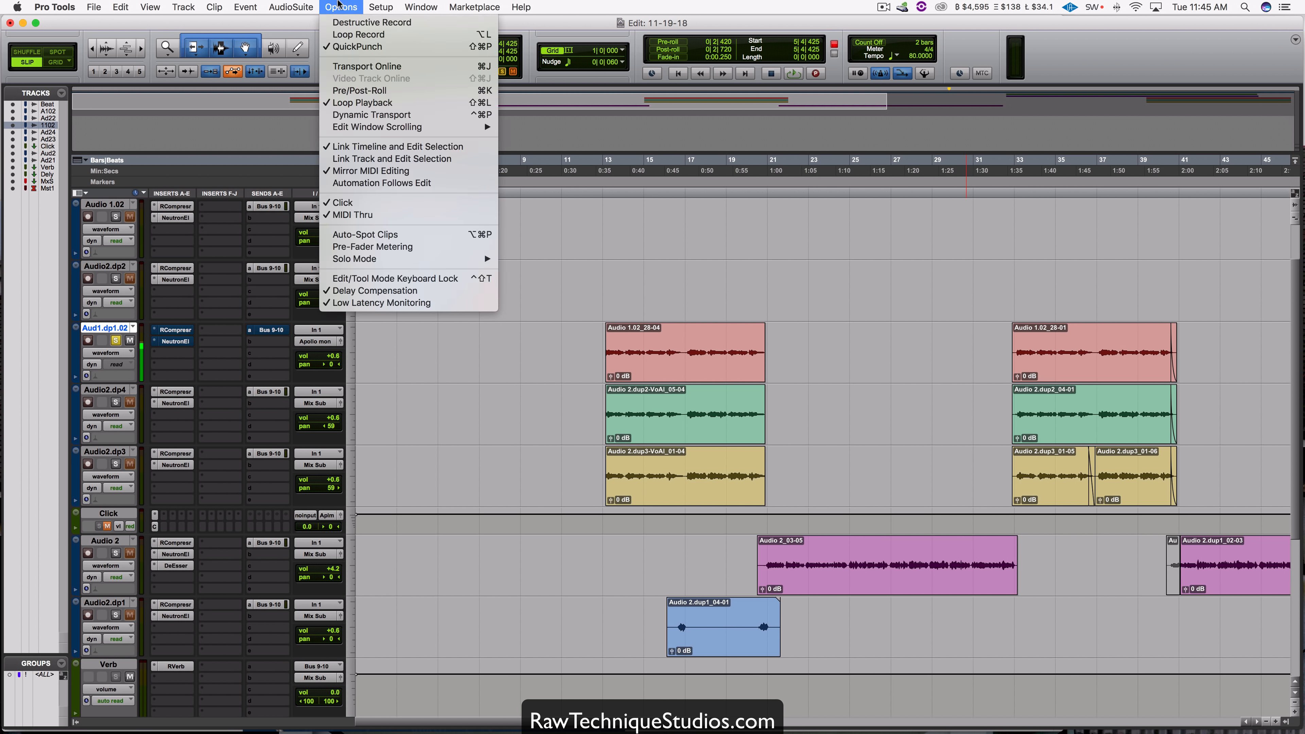
{"action": "left_click", "coordinate": [389, 303]}
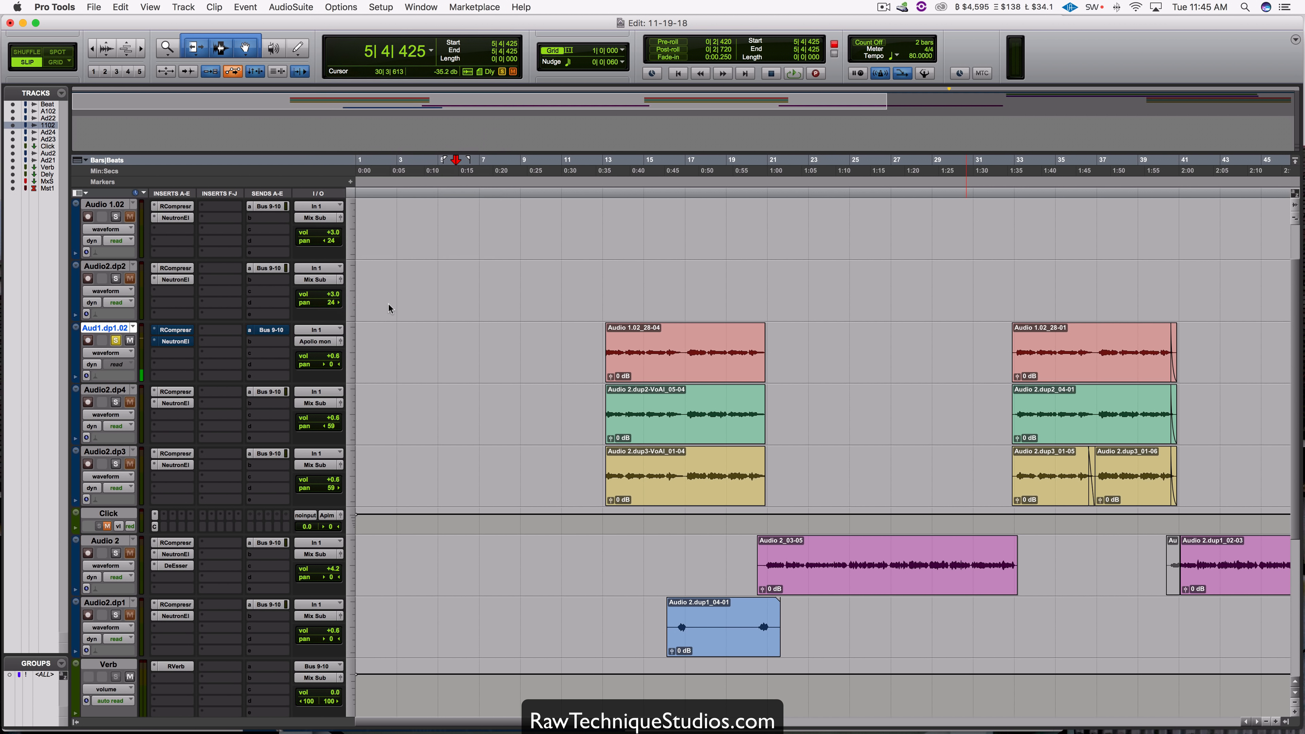
Step: Disarm track Aud1.dp1.02, take its RCompressor and Neutron inserts out of bypass, and unmute its Bus 9-10 send
{"action": "left_click", "coordinate": [87, 341]}
{"action": "left_click", "coordinate": [178, 331], "text": "super"}
{"action": "left_click", "coordinate": [177, 342], "text": "super"}
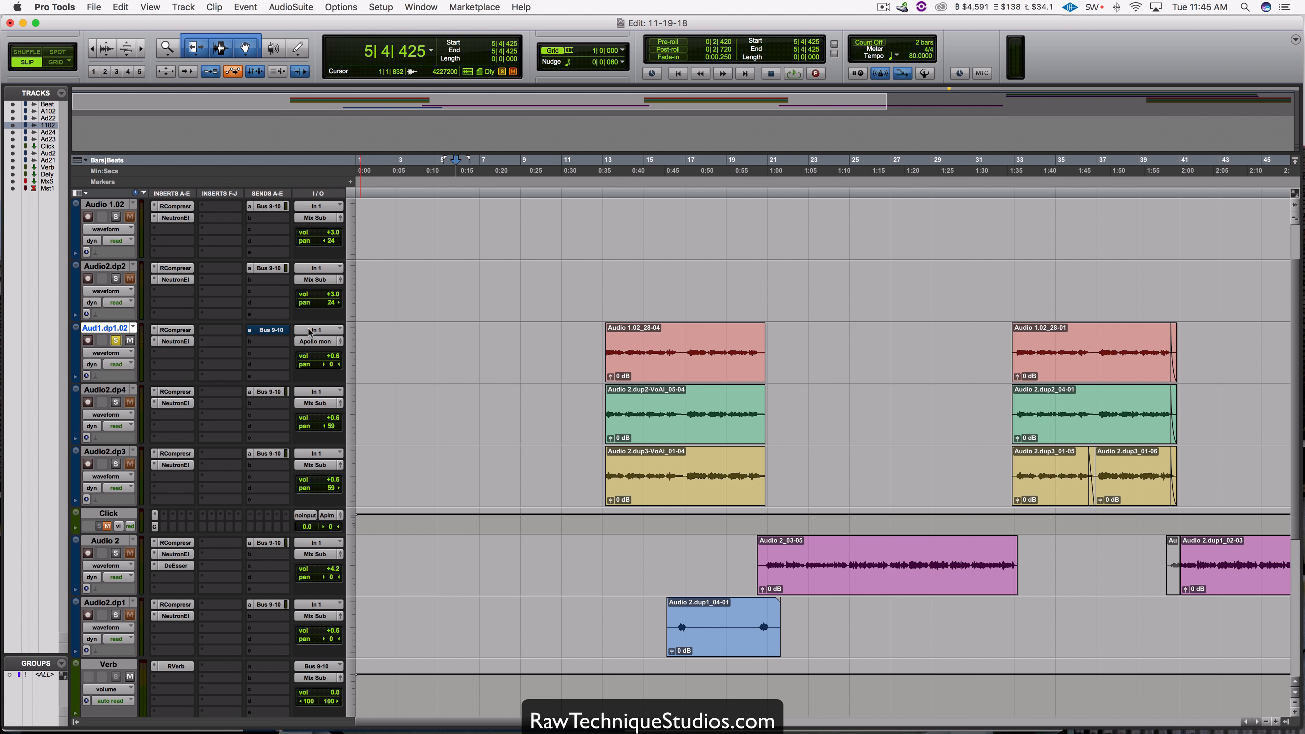
{"action": "left_click", "coordinate": [273, 332], "text": "super"}
Step: Check the H/W buffer size in the Playback Engine settings and close the dialog
{"action": "left_click", "coordinate": [380, 7]}
{"action": "left_click", "coordinate": [406, 53]}
{"action": "left_click", "coordinate": [659, 272]}
{"action": "left_click", "coordinate": [727, 255]}
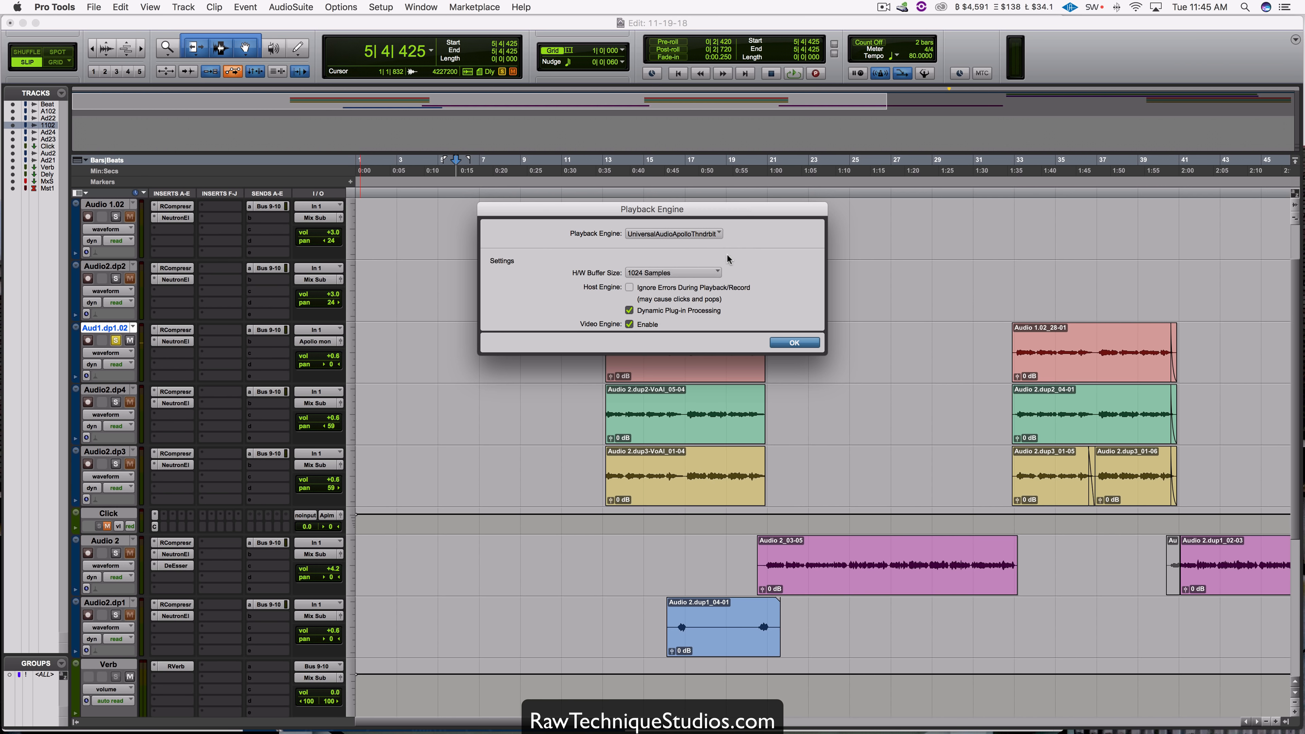
{"action": "key", "text": "Return"}
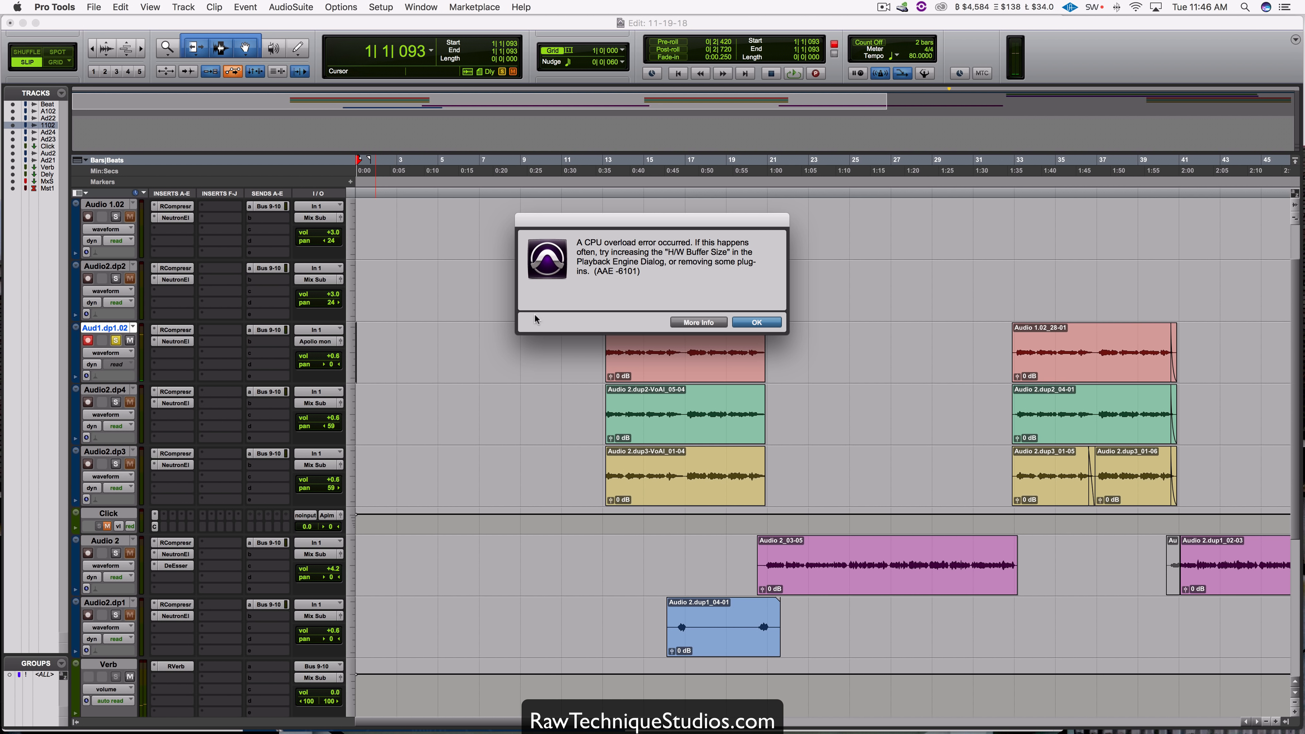
Step: Dismiss the CPU overload error, switch back to Console, and move the Neve 1073 window off the middle channels
{"action": "left_click", "coordinate": [755, 322]}
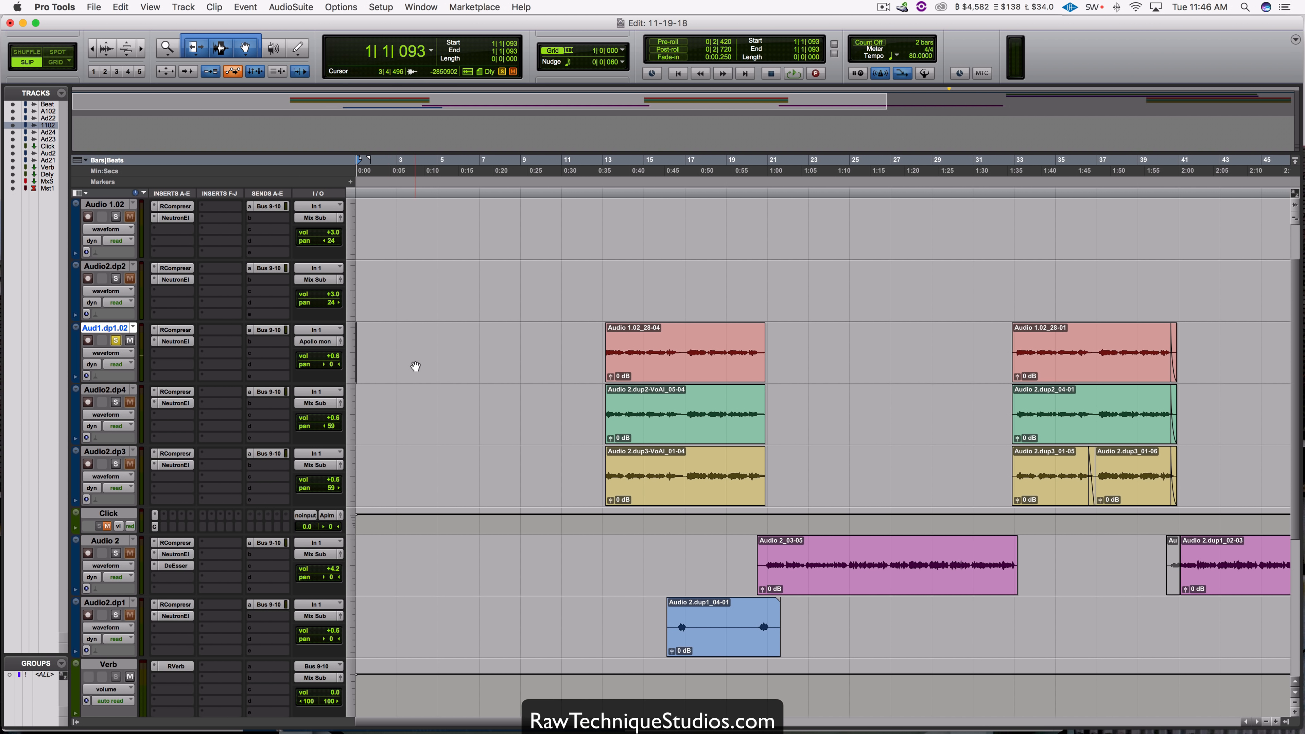
{"action": "mouse_move", "coordinate": [1073, 717]}
{"action": "left_click", "coordinate": [968, 707]}
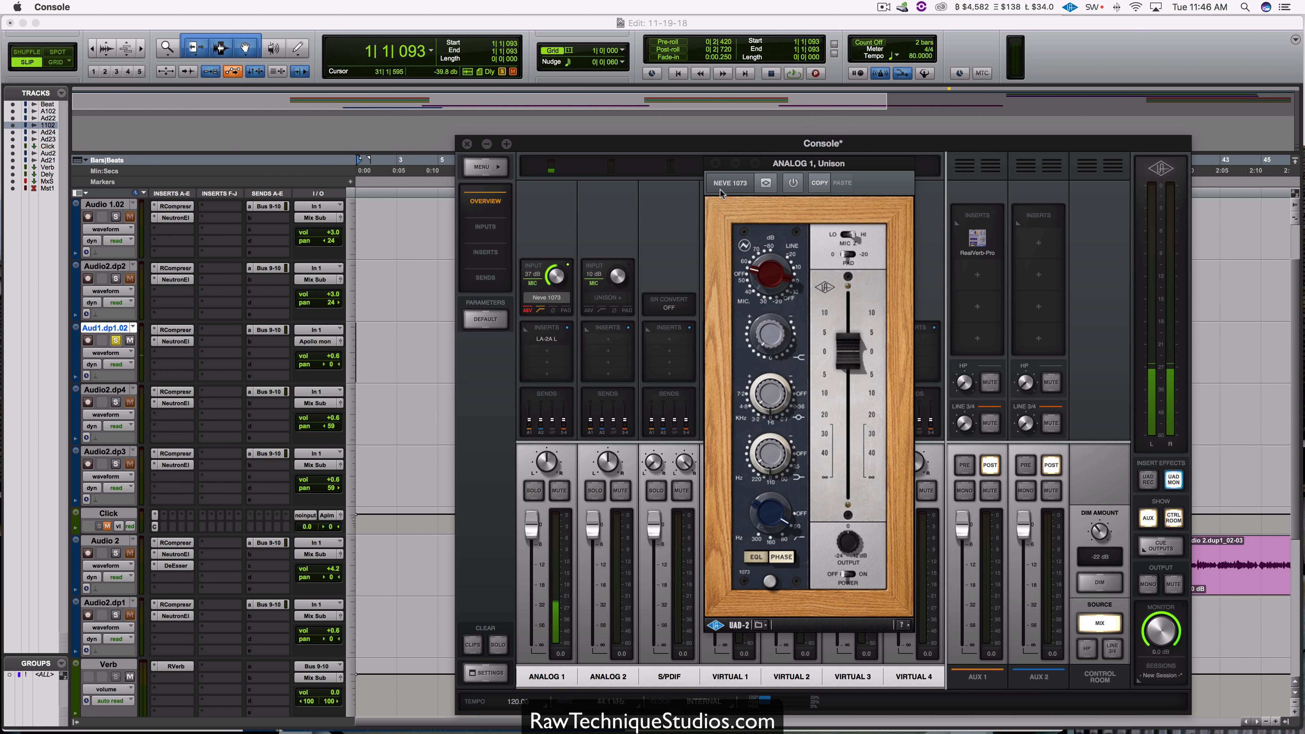
{"action": "left_click_drag", "start_coordinate": [823, 167], "coordinate": [1016, 139]}
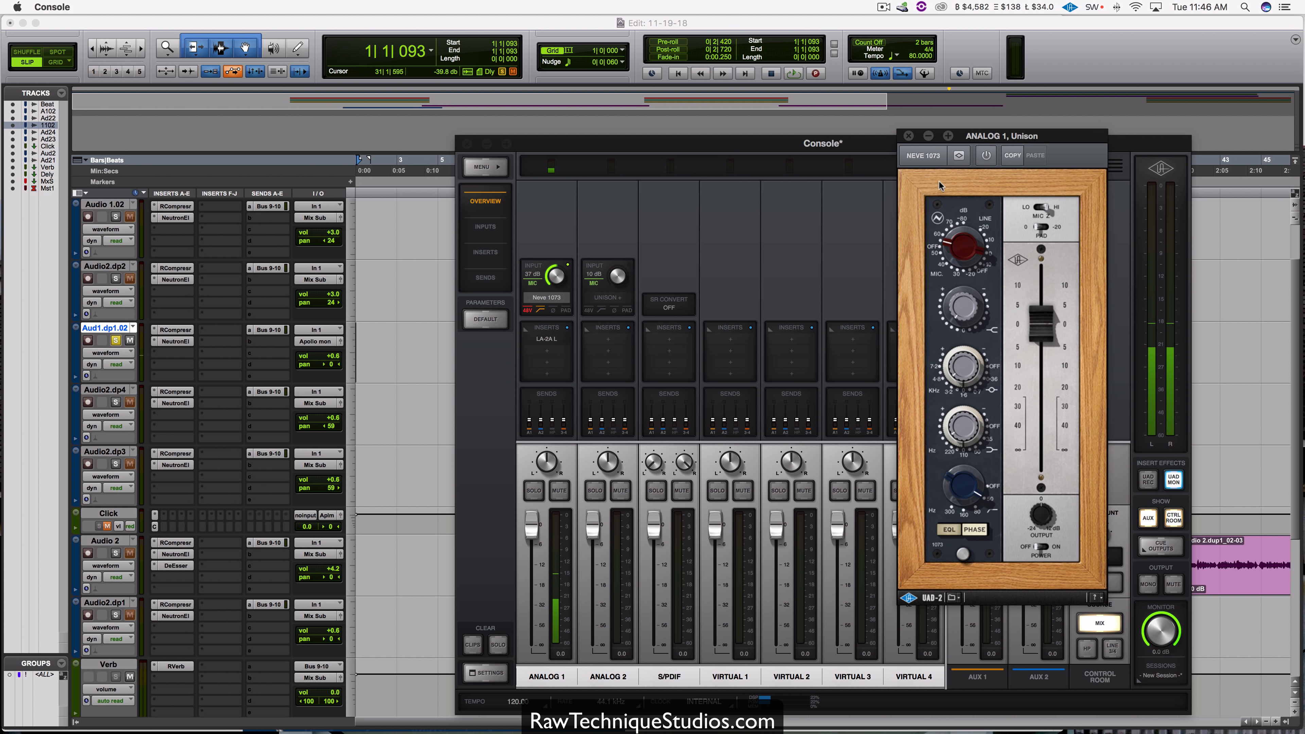